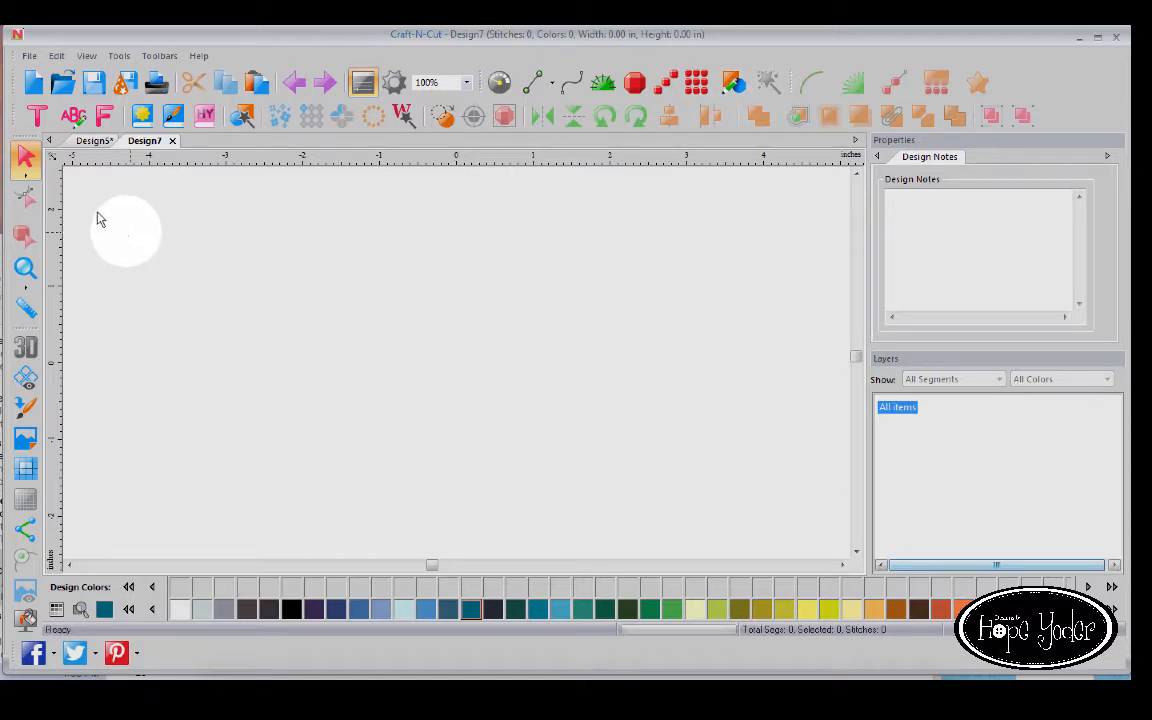
Switch to the Design5 document containing the Indians logo backdrop.
{"action": "left_click", "coordinate": [30, 57]}
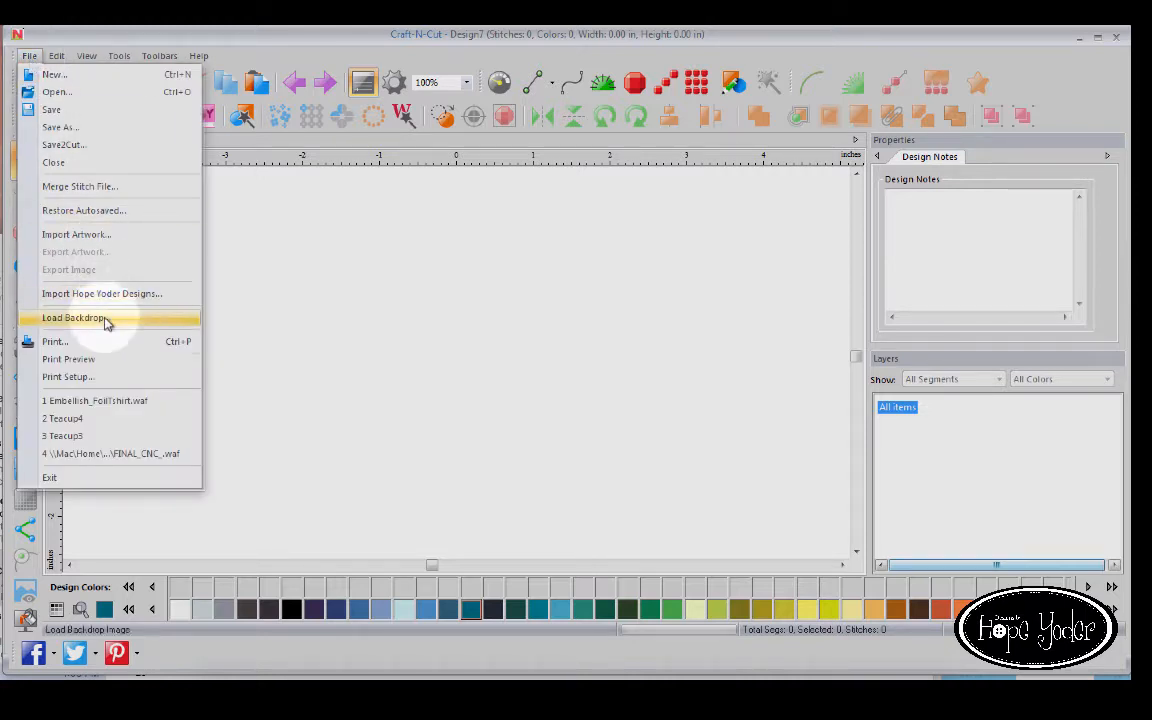
{"action": "left_click", "coordinate": [341, 256]}
{"action": "left_click", "coordinate": [90, 142]}
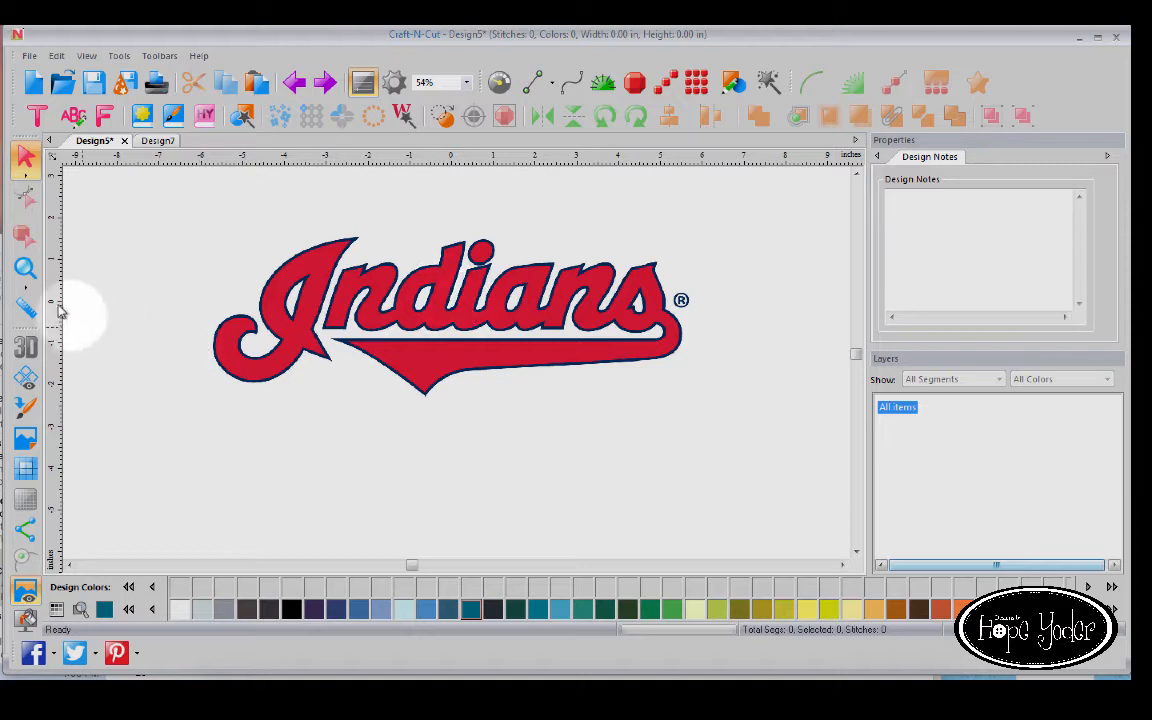
{"action": "double_click", "coordinate": [28, 273]}
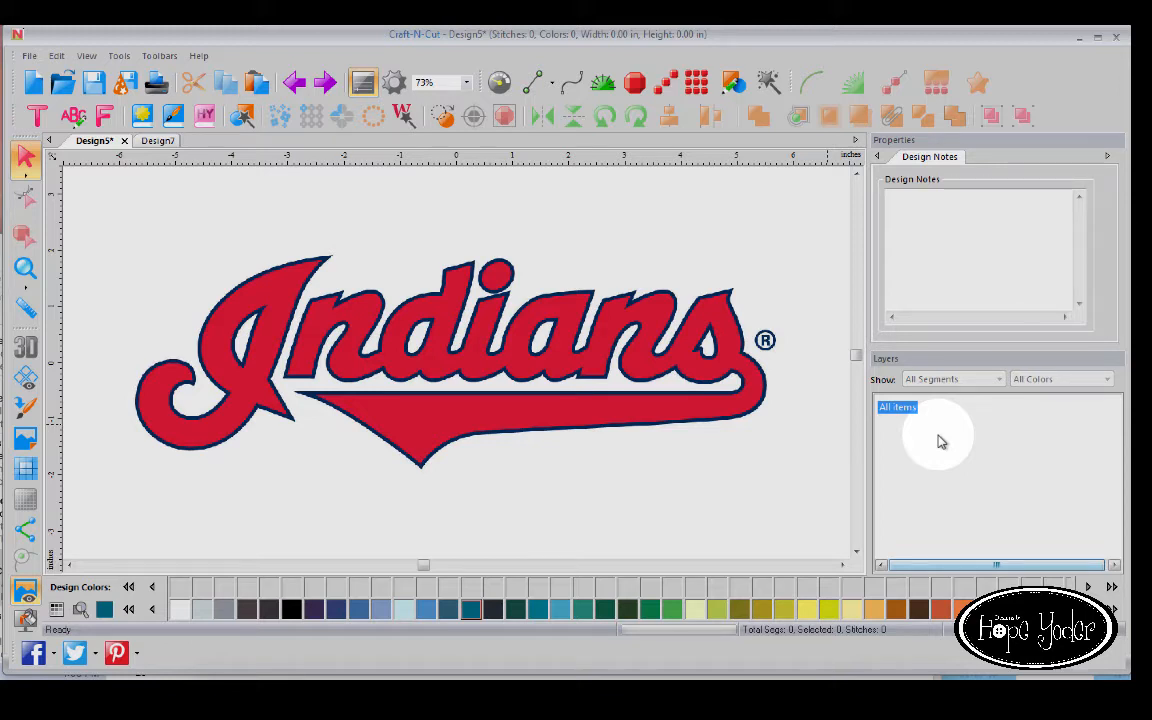
Try tracing the connected red lettering and swoosh with the Magic Wand at 1% tolerance, and undo the trace.
{"action": "left_click", "coordinate": [770, 84]}
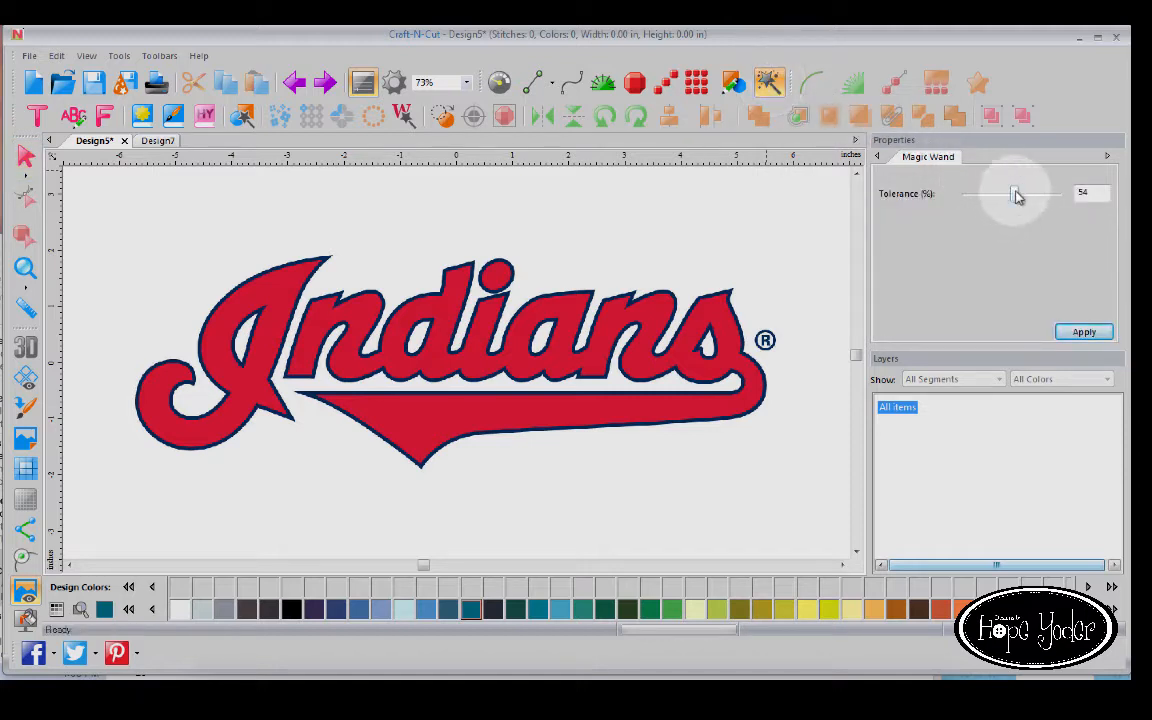
{"action": "left_click_drag", "start_coordinate": [1015, 193], "coordinate": [962, 200]}
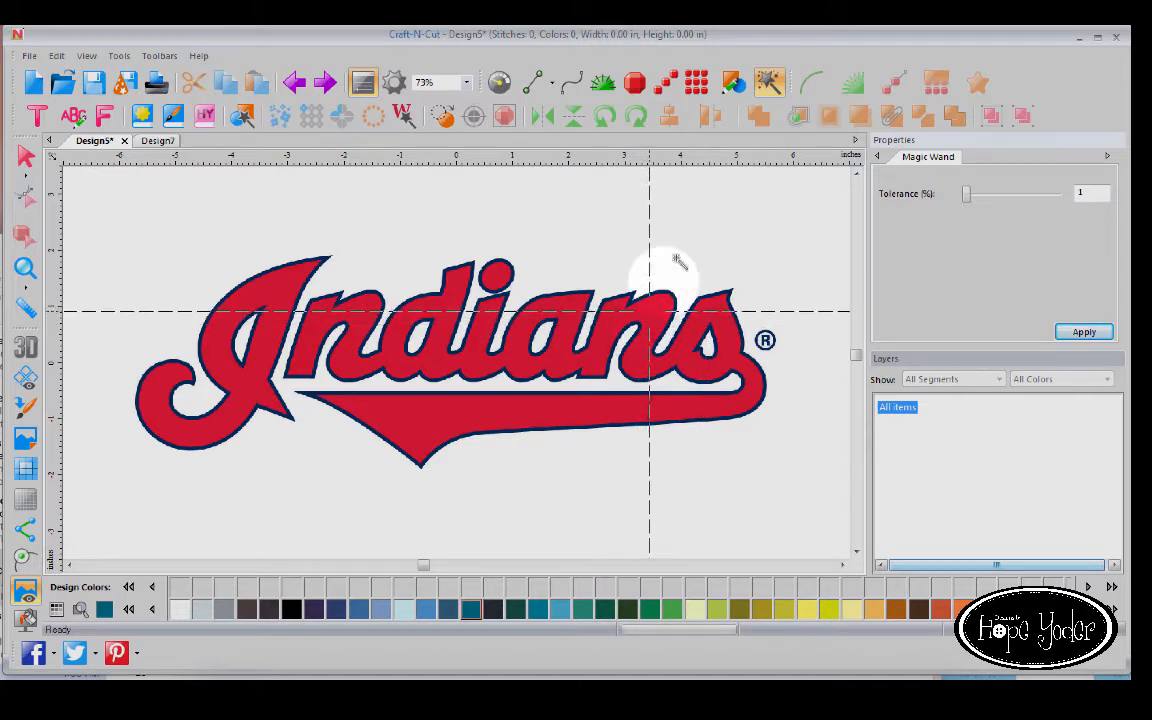
{"action": "left_click", "coordinate": [655, 318]}
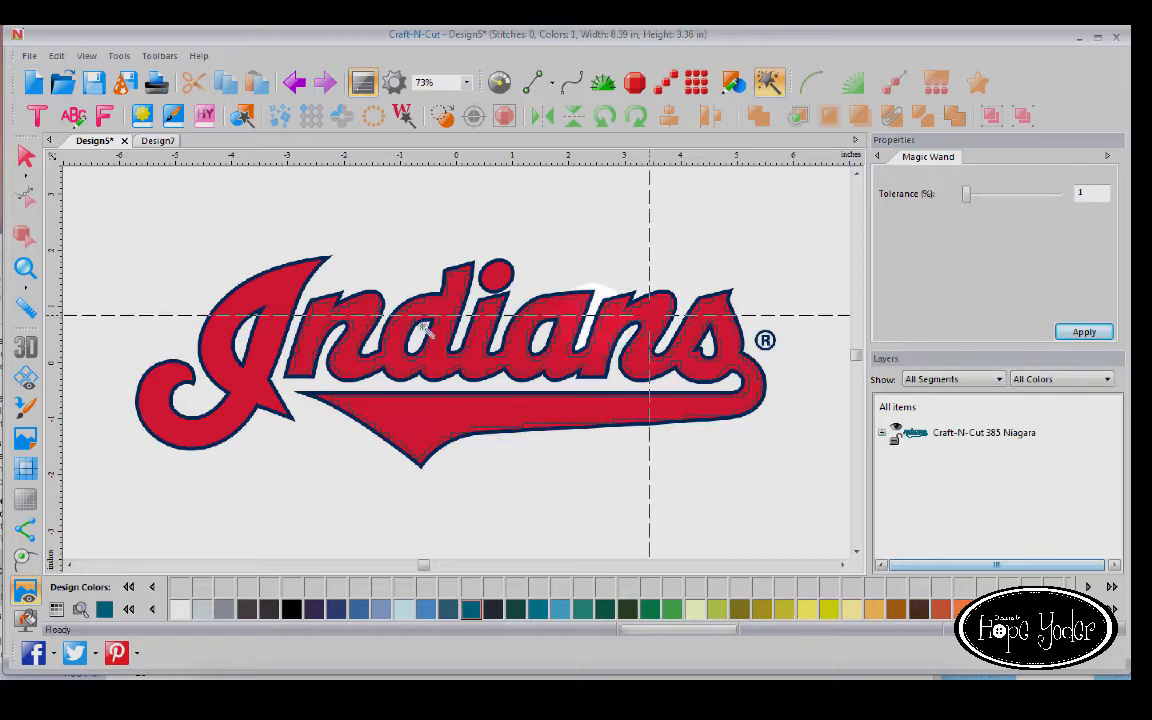
{"action": "left_click_drag", "start_coordinate": [62, 295], "coordinate": [62, 288]}
{"action": "left_click", "coordinate": [25, 268]}
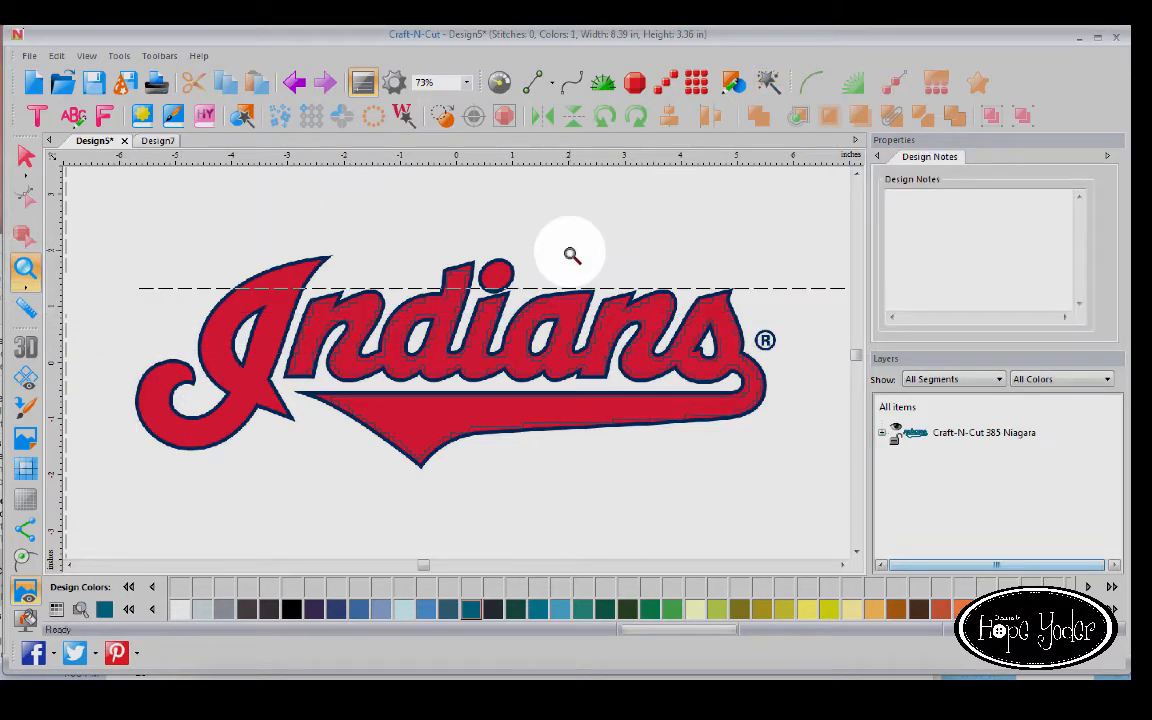
{"action": "left_click_drag", "start_coordinate": [533, 278], "coordinate": [607, 370]}
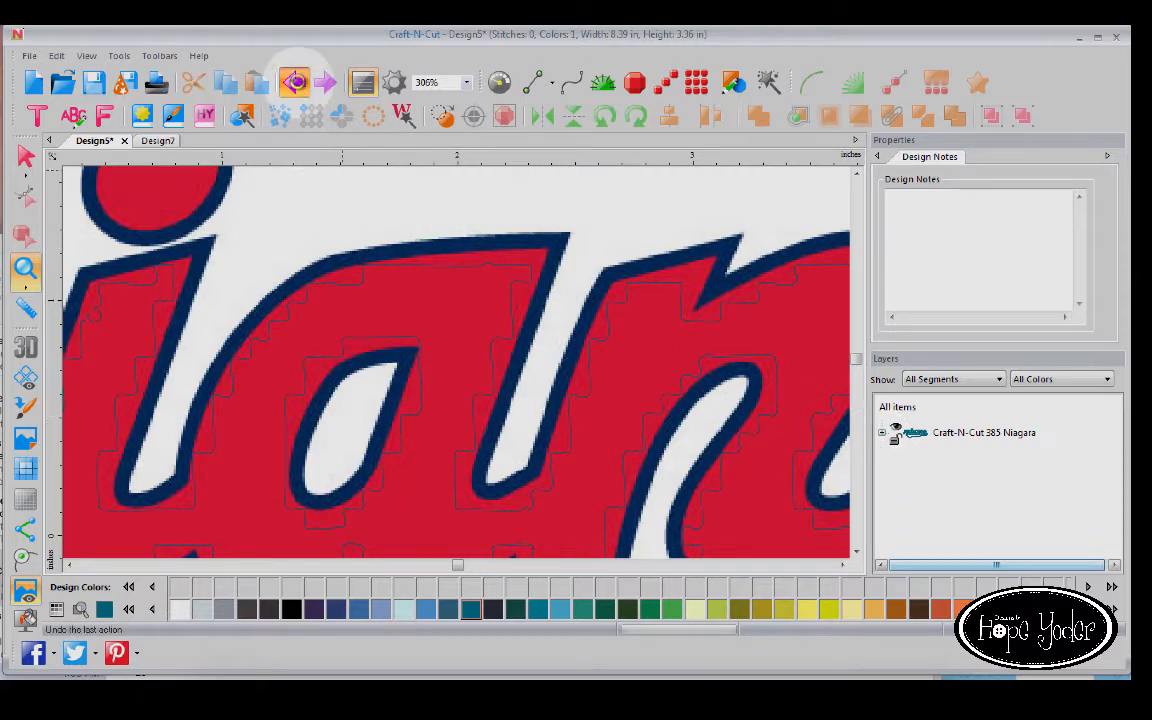
{"action": "left_click", "coordinate": [294, 83]}
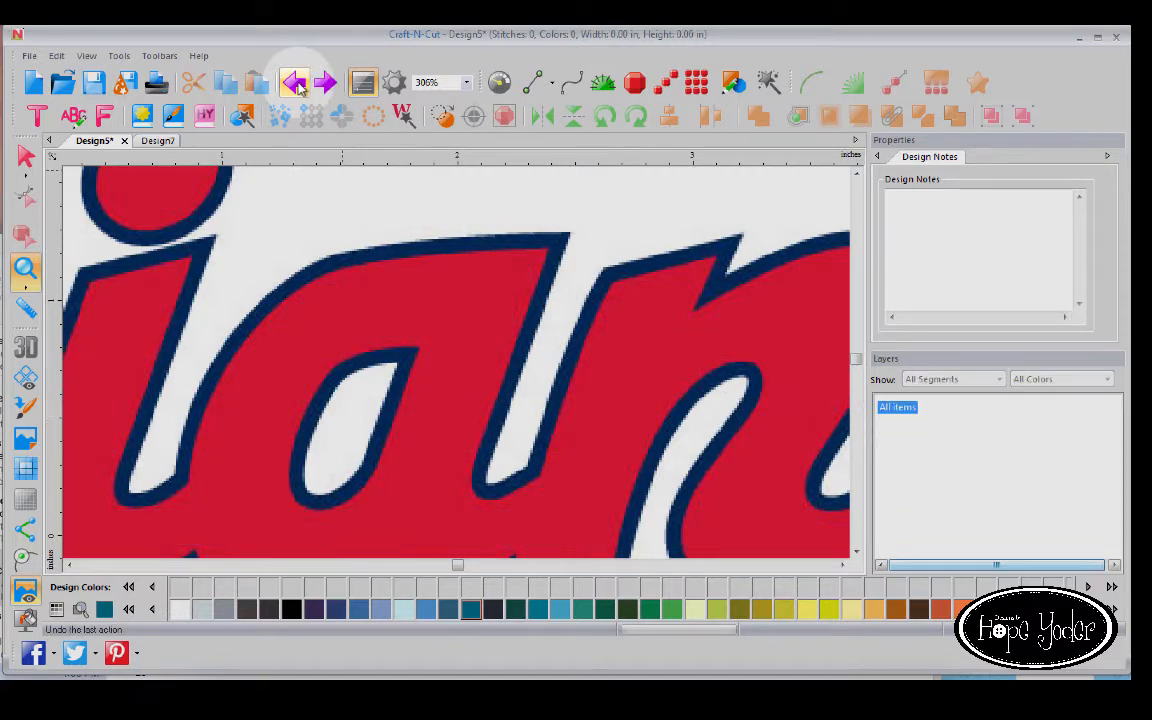
{"action": "left_click", "coordinate": [25, 270]}
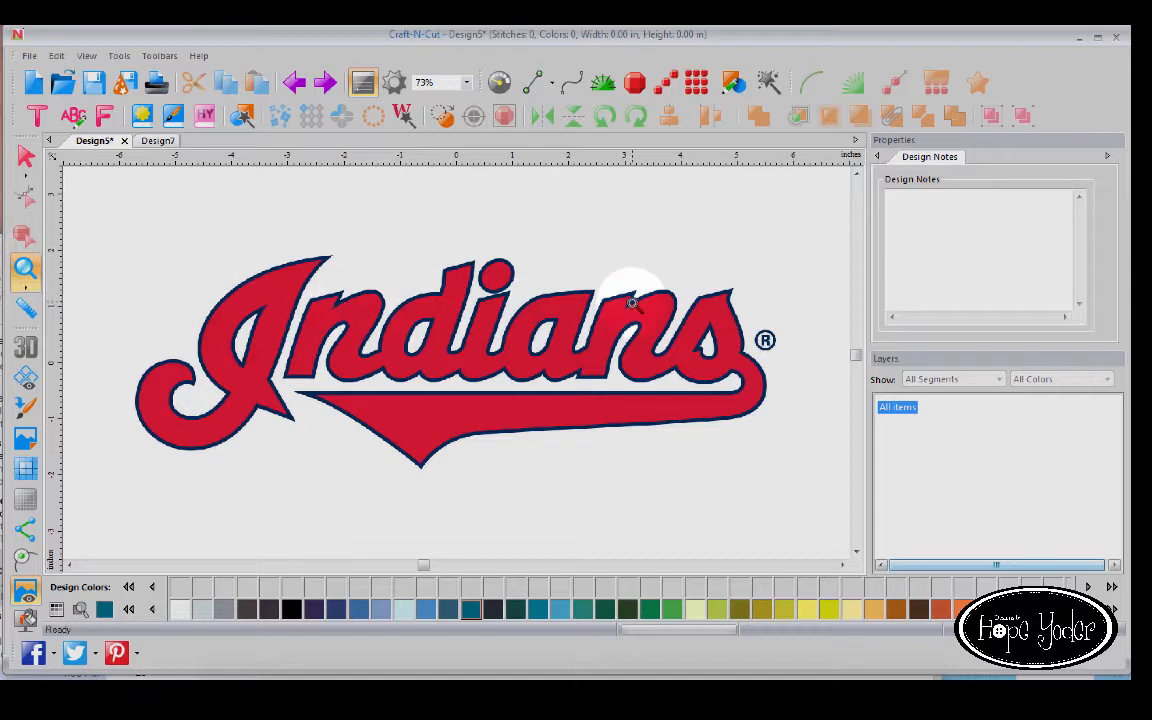
Trace the connected red "ndians" lettering and swoosh with the Magic Wand at 55% tolerance.
{"action": "left_click", "coordinate": [768, 80]}
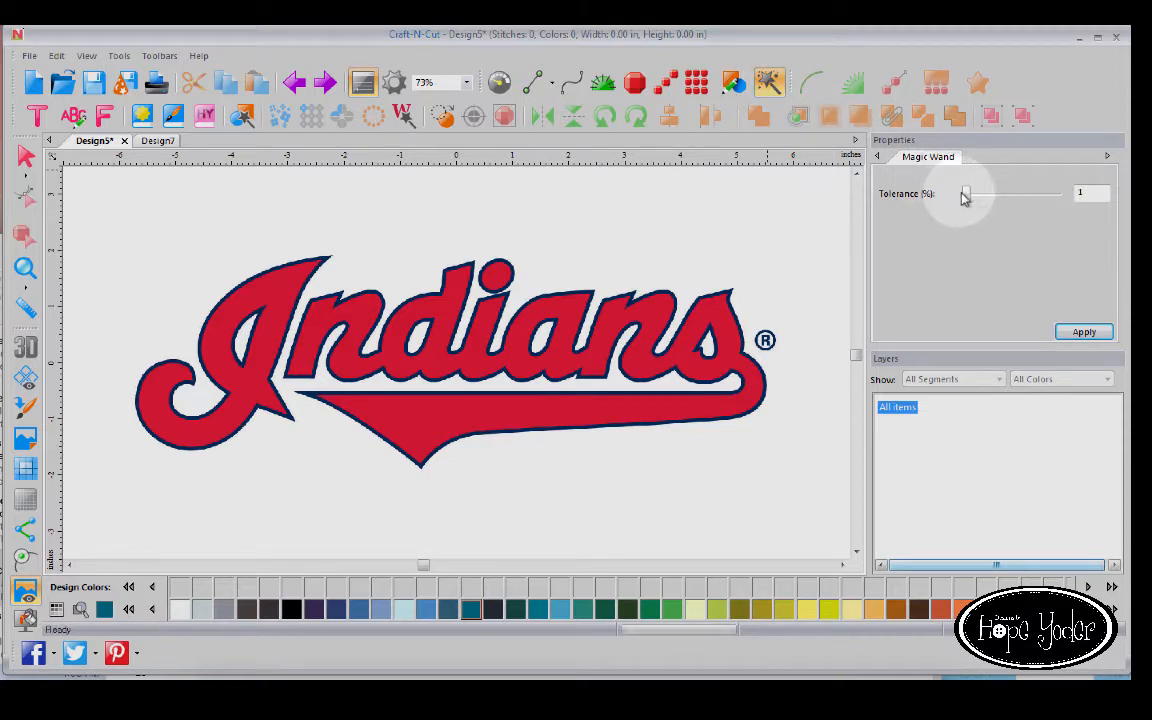
{"action": "left_click_drag", "start_coordinate": [967, 197], "coordinate": [1016, 199]}
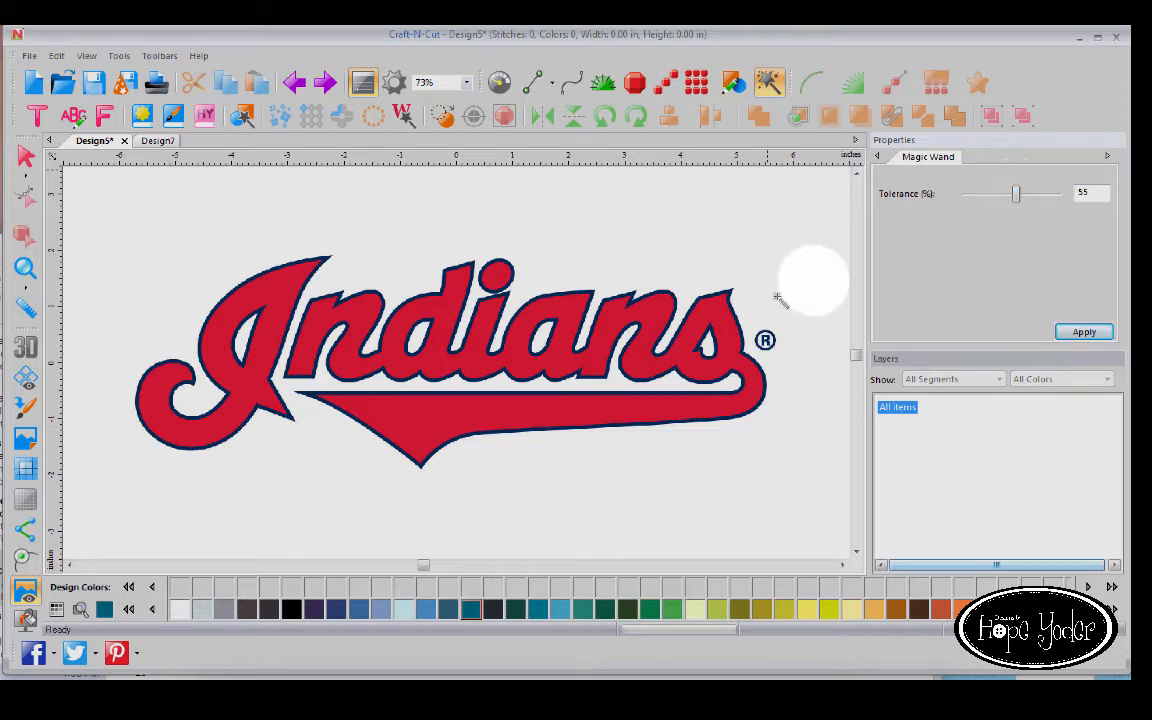
{"action": "left_click", "coordinate": [650, 333]}
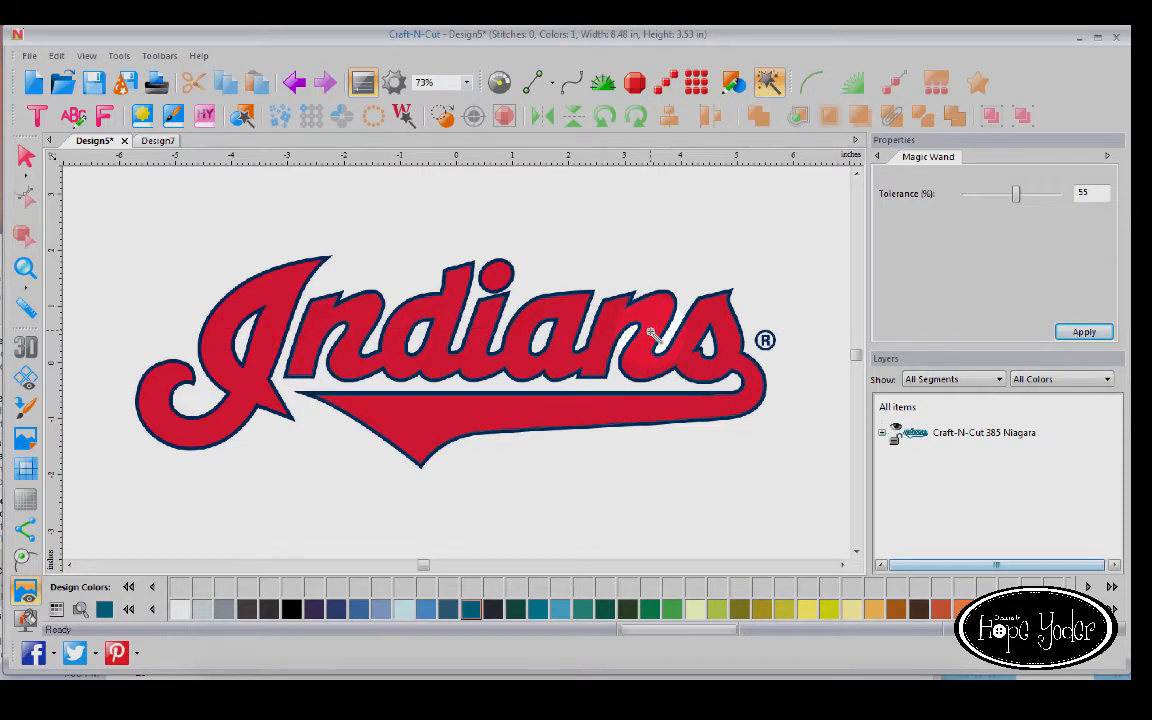
Examine up close how well the traced outline follows the edges of the red lettering.
{"action": "left_click", "coordinate": [25, 267]}
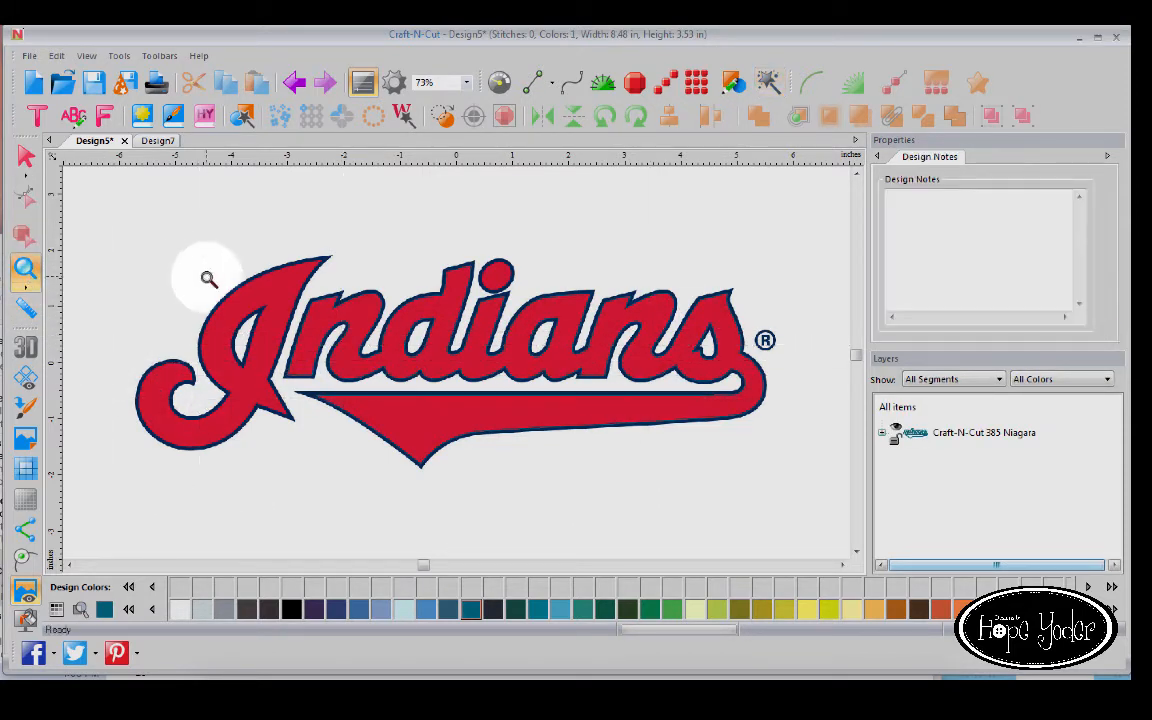
{"action": "left_click_drag", "start_coordinate": [208, 279], "coordinate": [384, 363]}
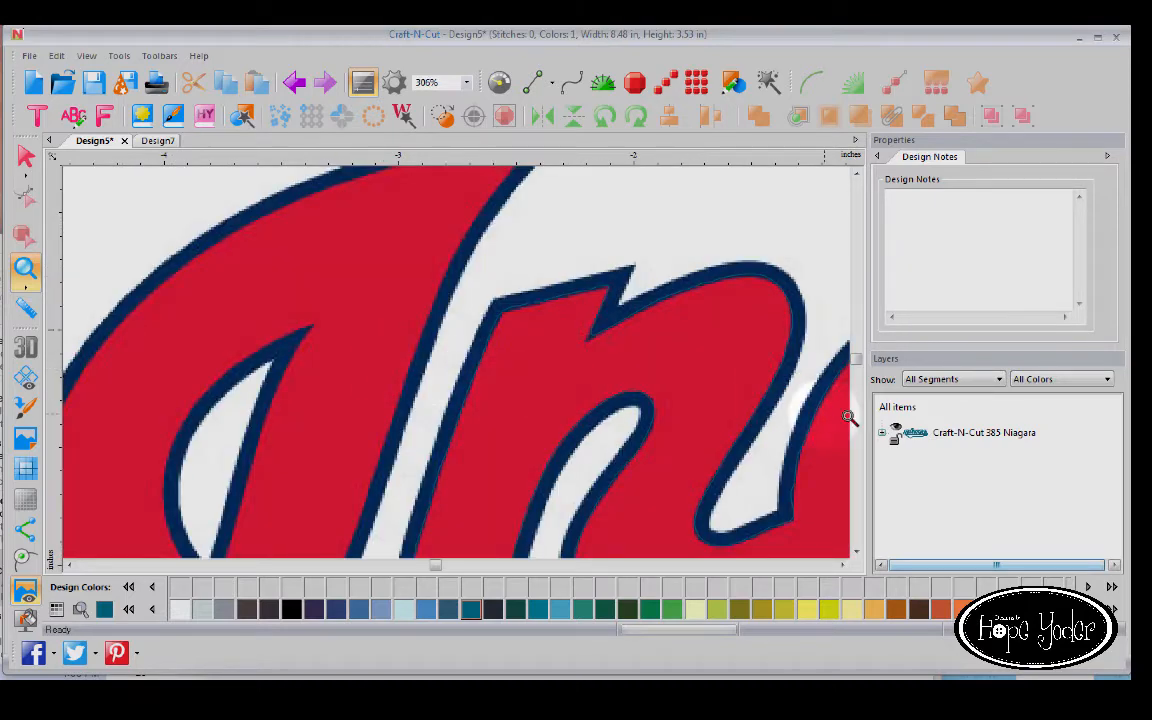
{"action": "left_click", "coordinate": [978, 433]}
{"action": "left_click", "coordinate": [575, 413]}
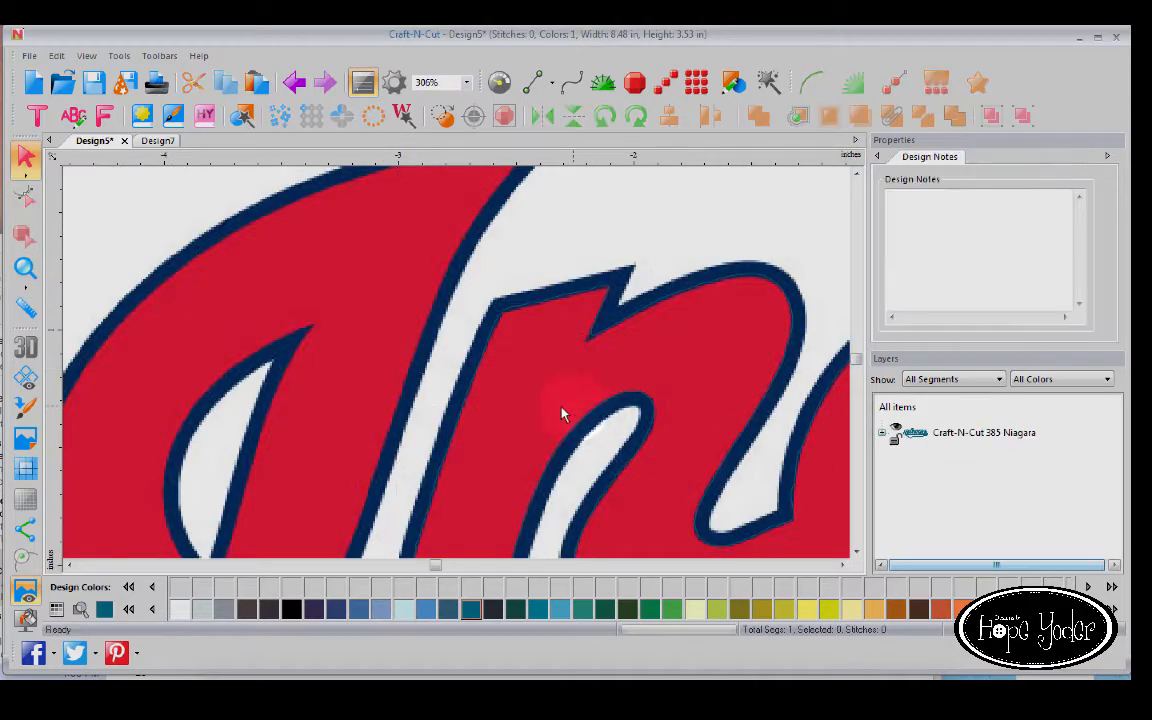
{"action": "left_click", "coordinate": [905, 428]}
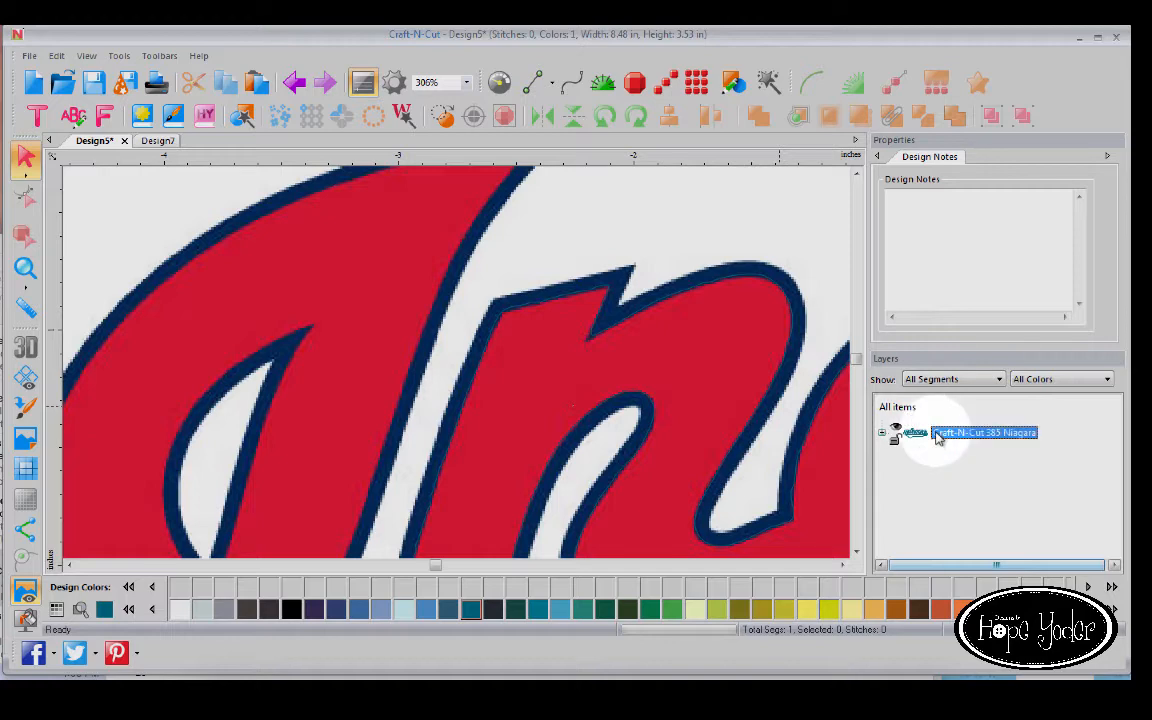
{"action": "left_click_drag", "start_coordinate": [380, 329], "coordinate": [318, 340]}
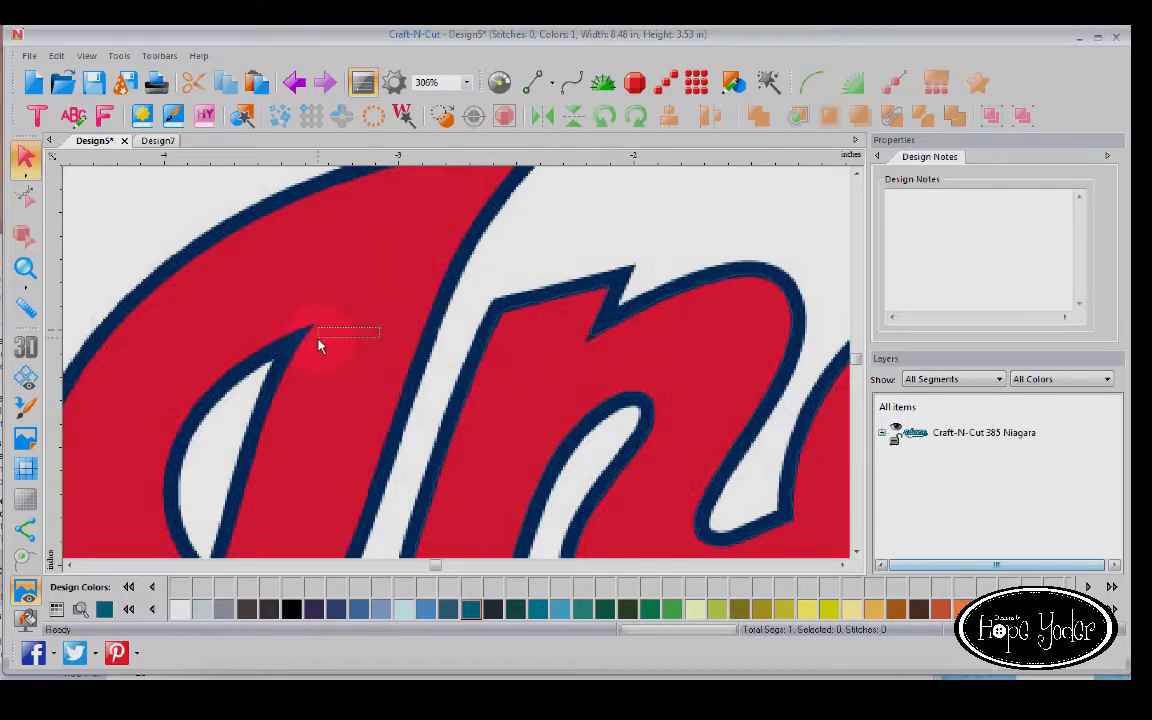
{"action": "double_click", "coordinate": [25, 268]}
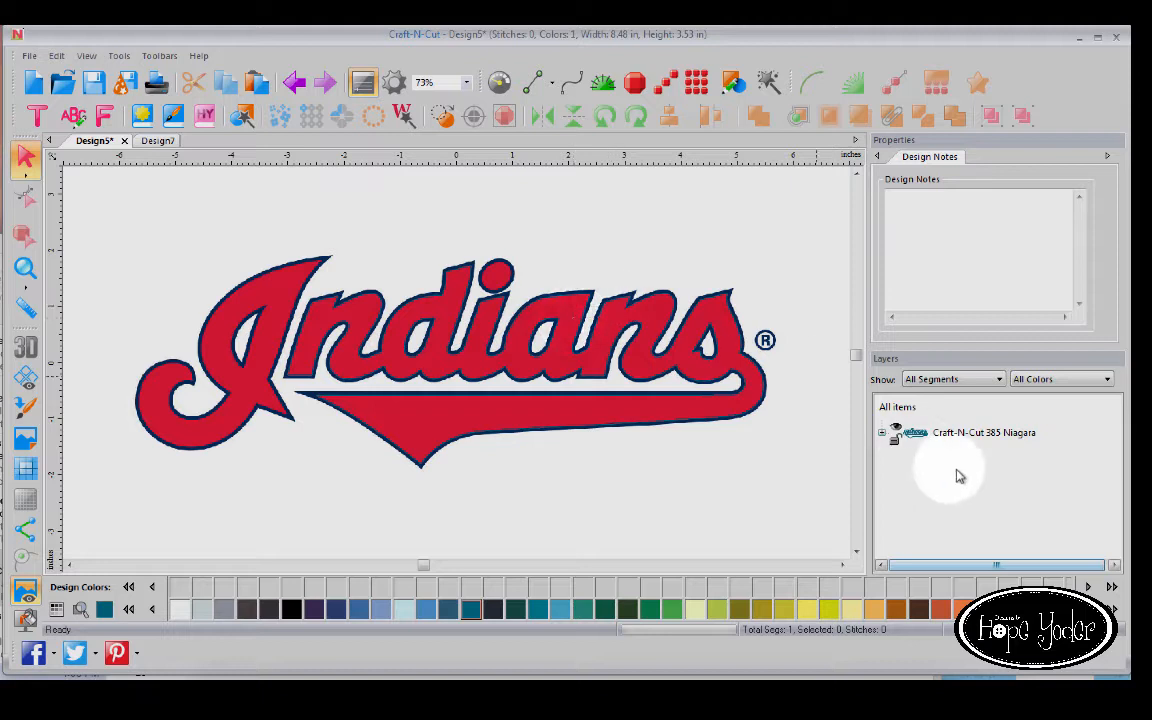
{"action": "left_click", "coordinate": [972, 432]}
{"action": "left_click", "coordinate": [656, 288]}
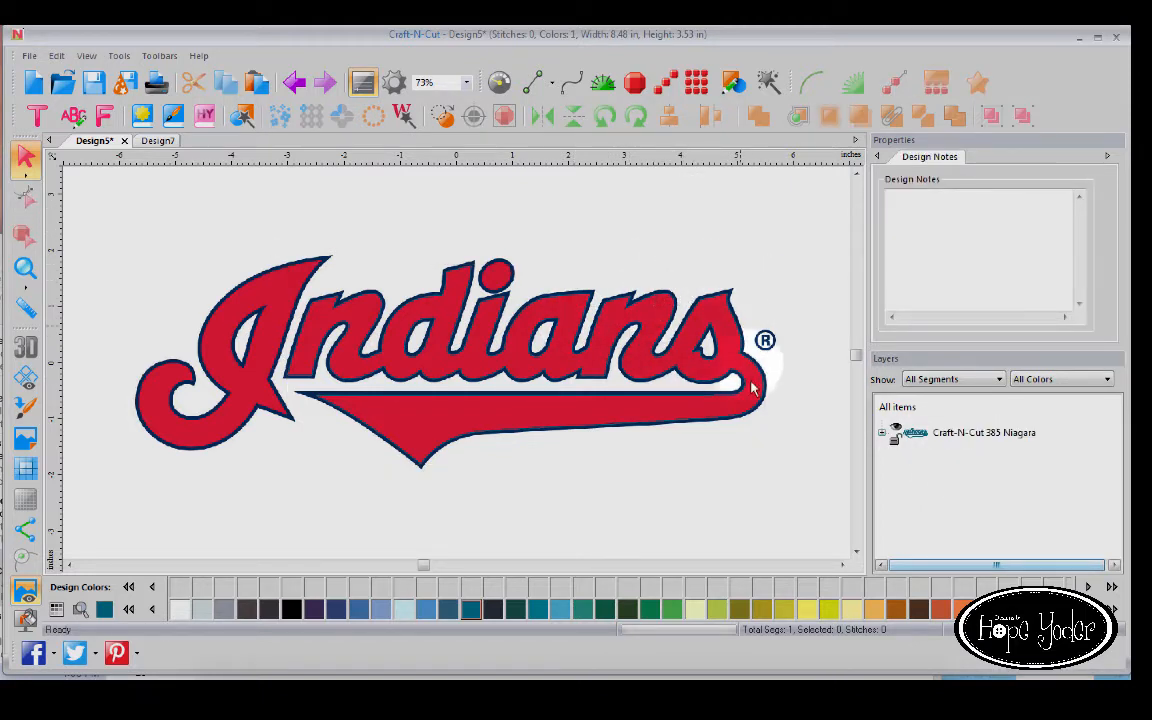
Move the traced outline about 3 in down below the logo, and undo both the move and the trace.
{"action": "left_click", "coordinate": [957, 435]}
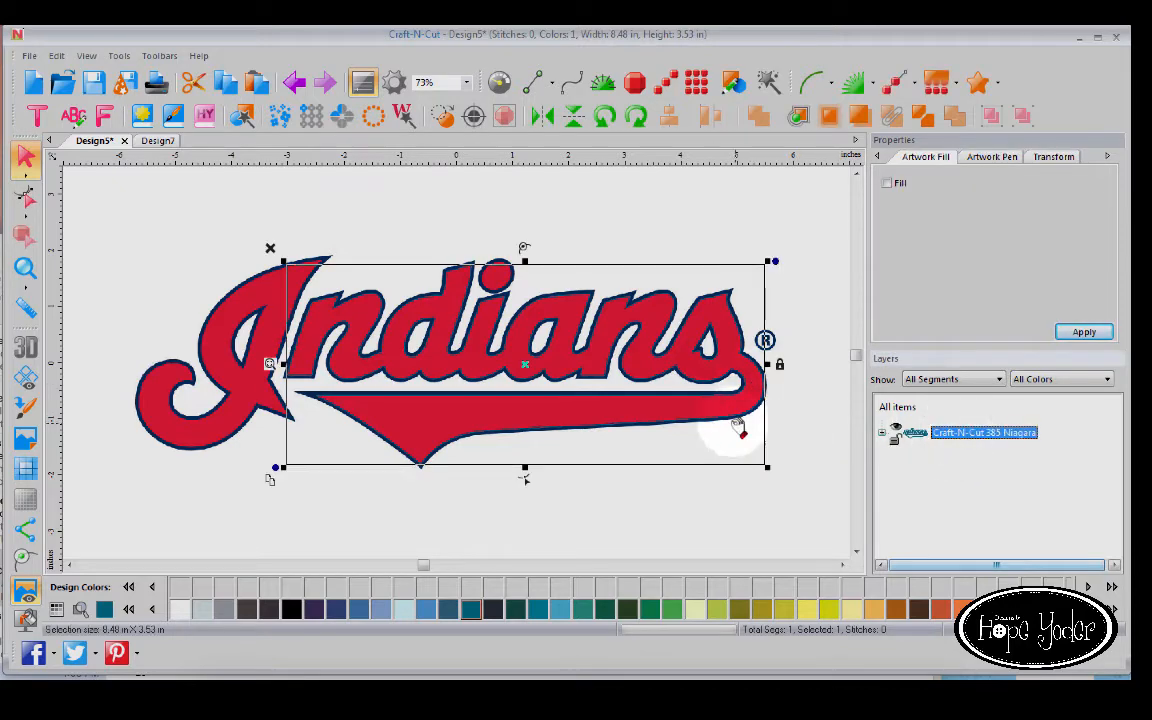
{"action": "left_click_drag", "start_coordinate": [737, 429], "coordinate": [771, 605]}
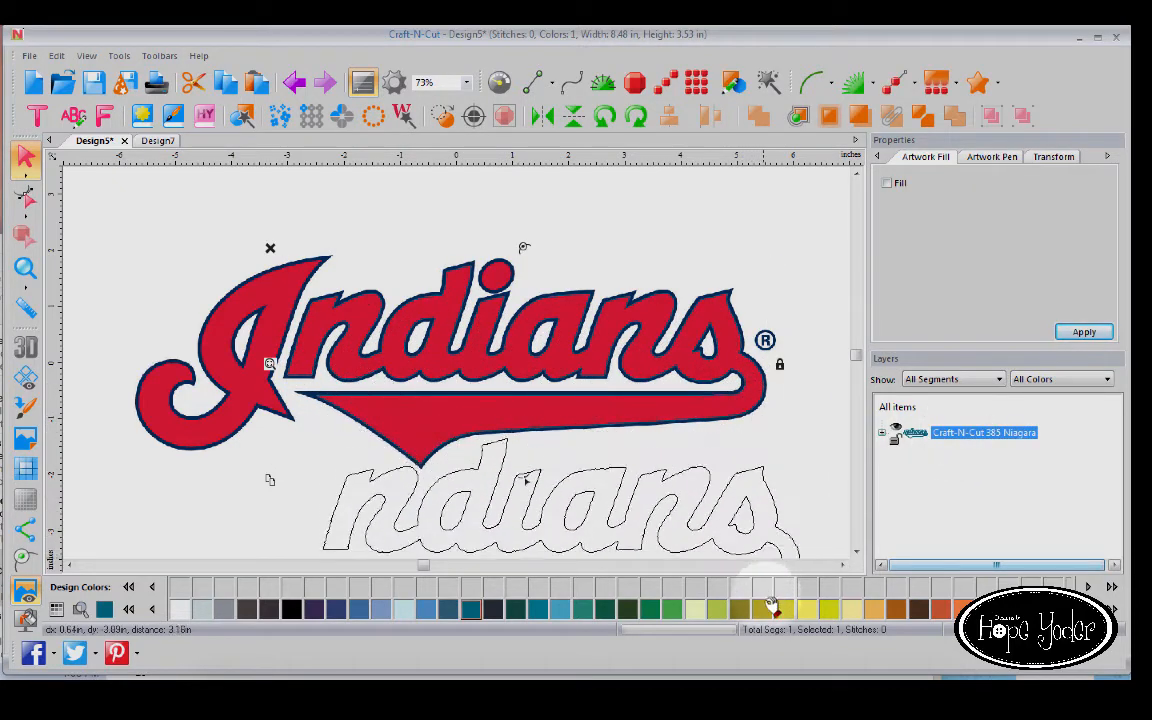
{"action": "left_click", "coordinate": [25, 267]}
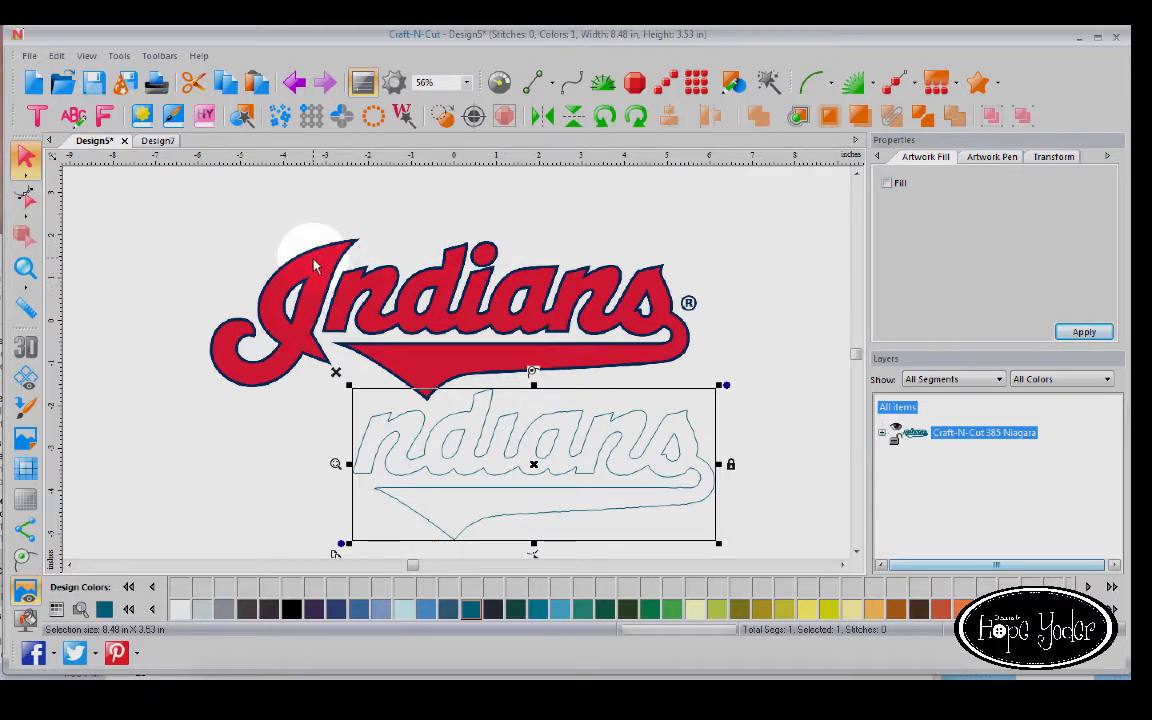
{"action": "left_click", "coordinate": [25, 268]}
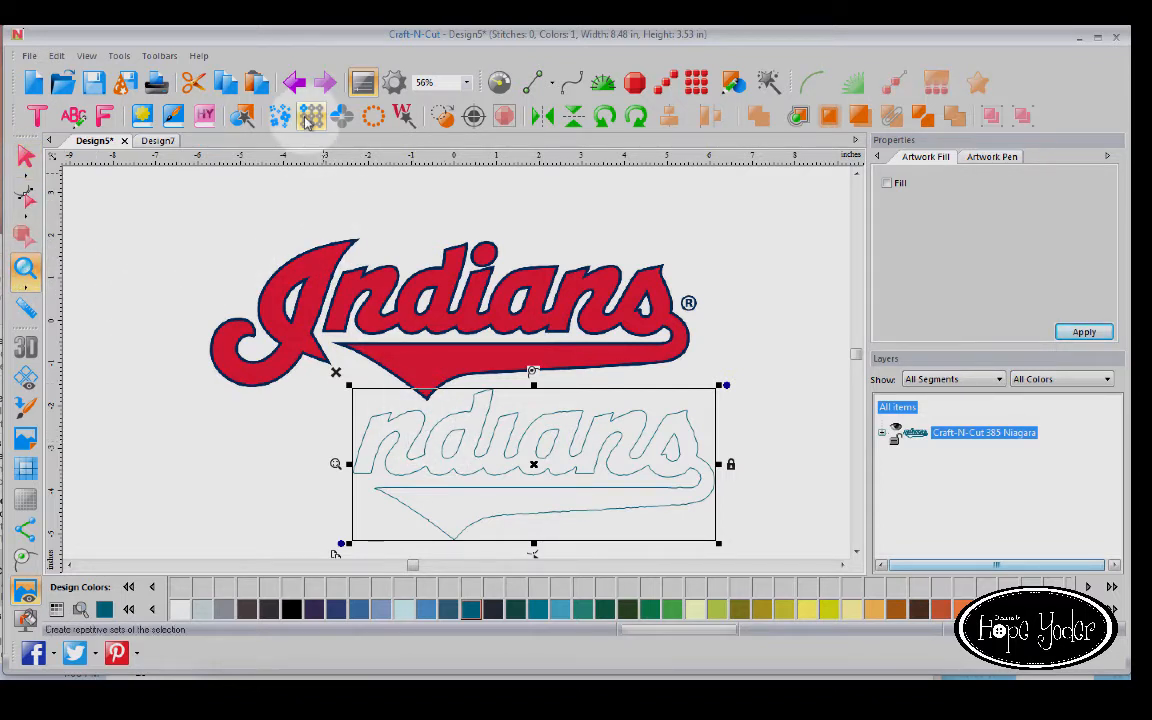
{"action": "left_click", "coordinate": [294, 83]}
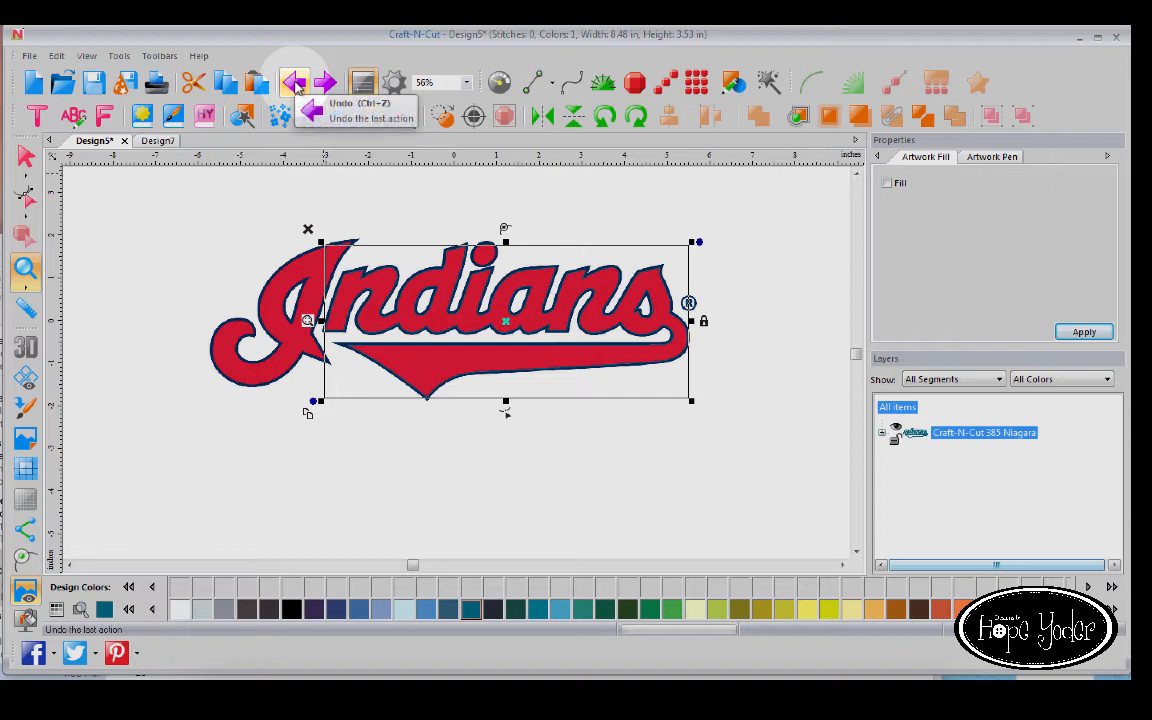
{"action": "left_click", "coordinate": [294, 83]}
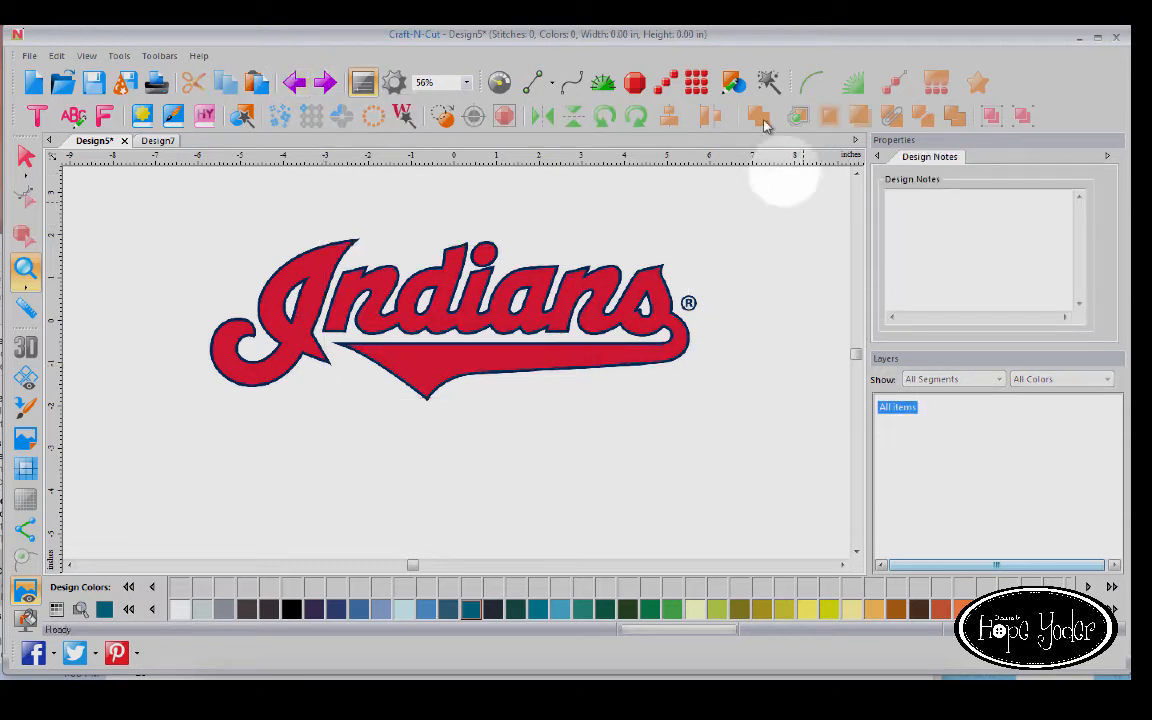
Try tracing the red lettering with the Magic Wand at 100% tolerance, and undo the trace.
{"action": "left_click", "coordinate": [769, 81]}
{"action": "left_click_drag", "start_coordinate": [1010, 208], "coordinate": [1072, 196]}
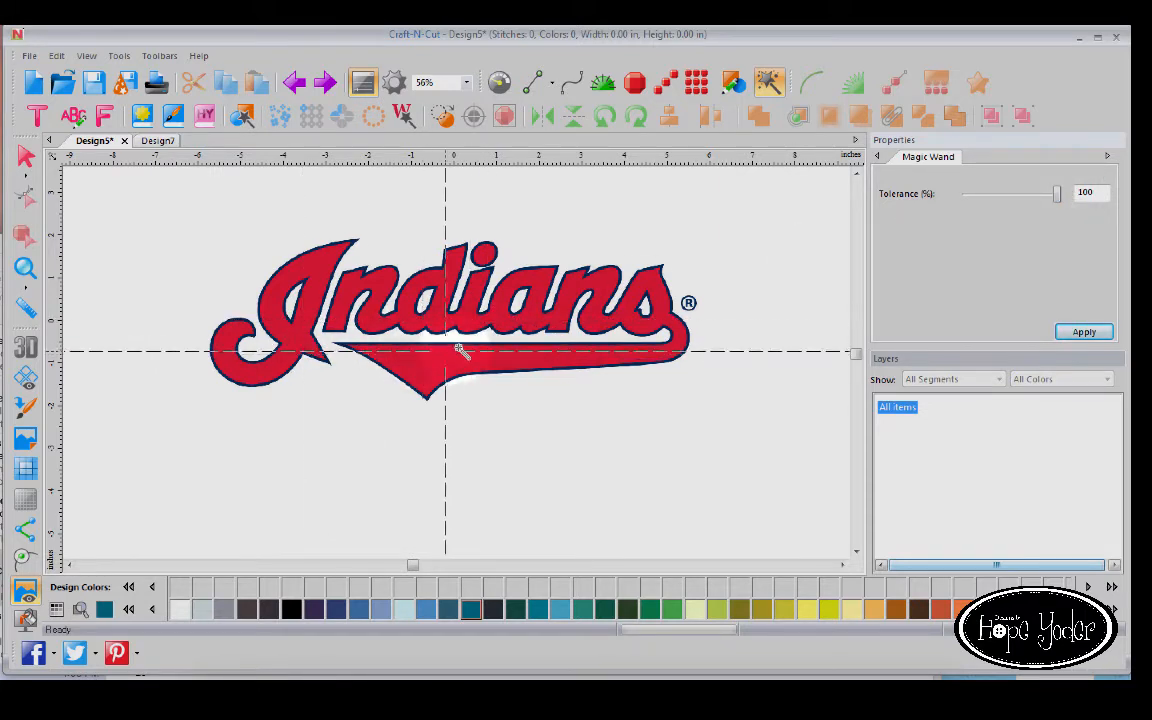
{"action": "left_click", "coordinate": [537, 310]}
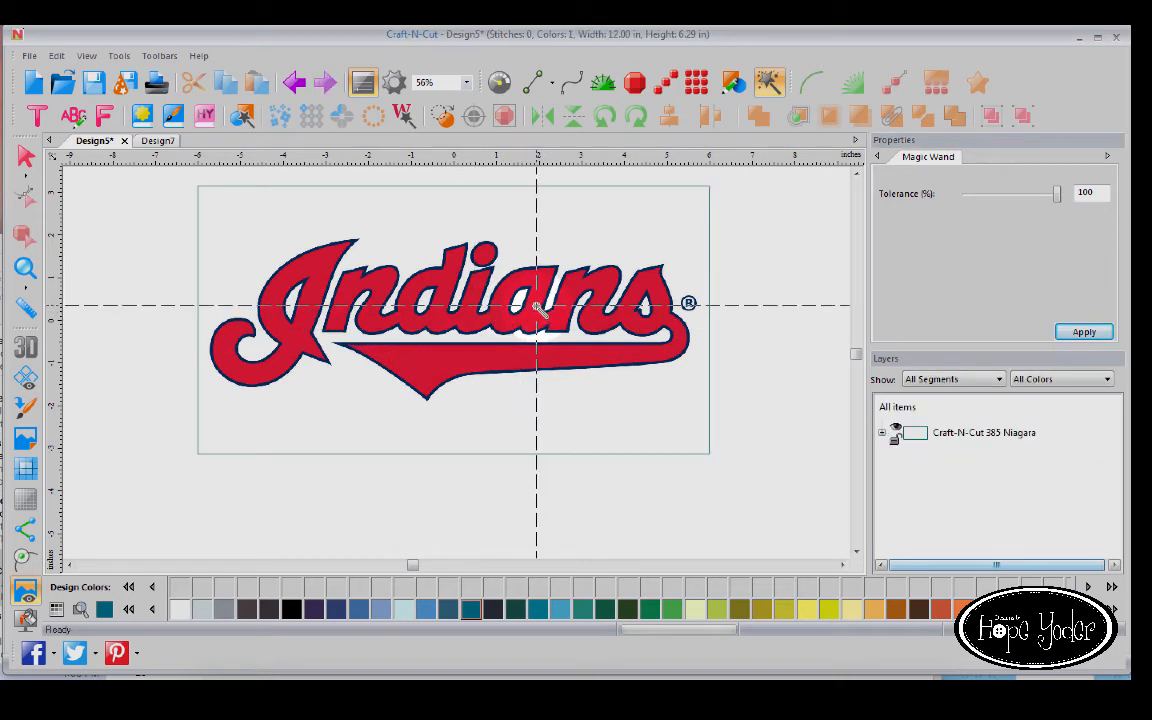
{"action": "left_click", "coordinate": [24, 268]}
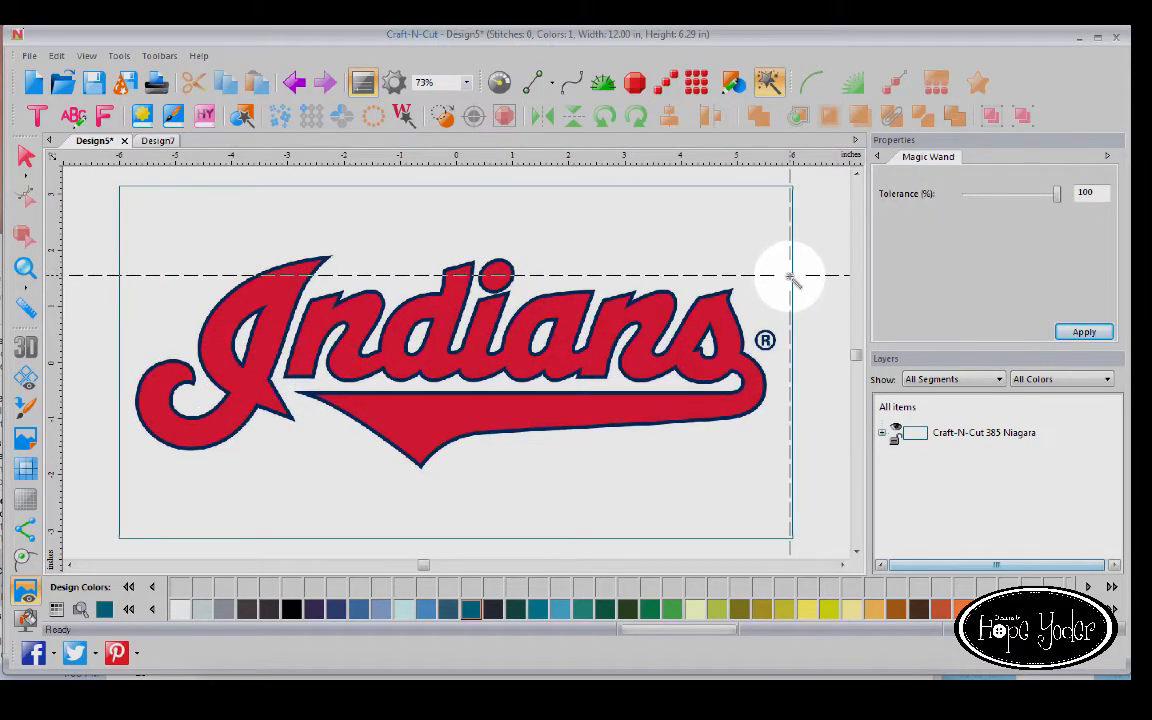
{"action": "left_click", "coordinate": [294, 84]}
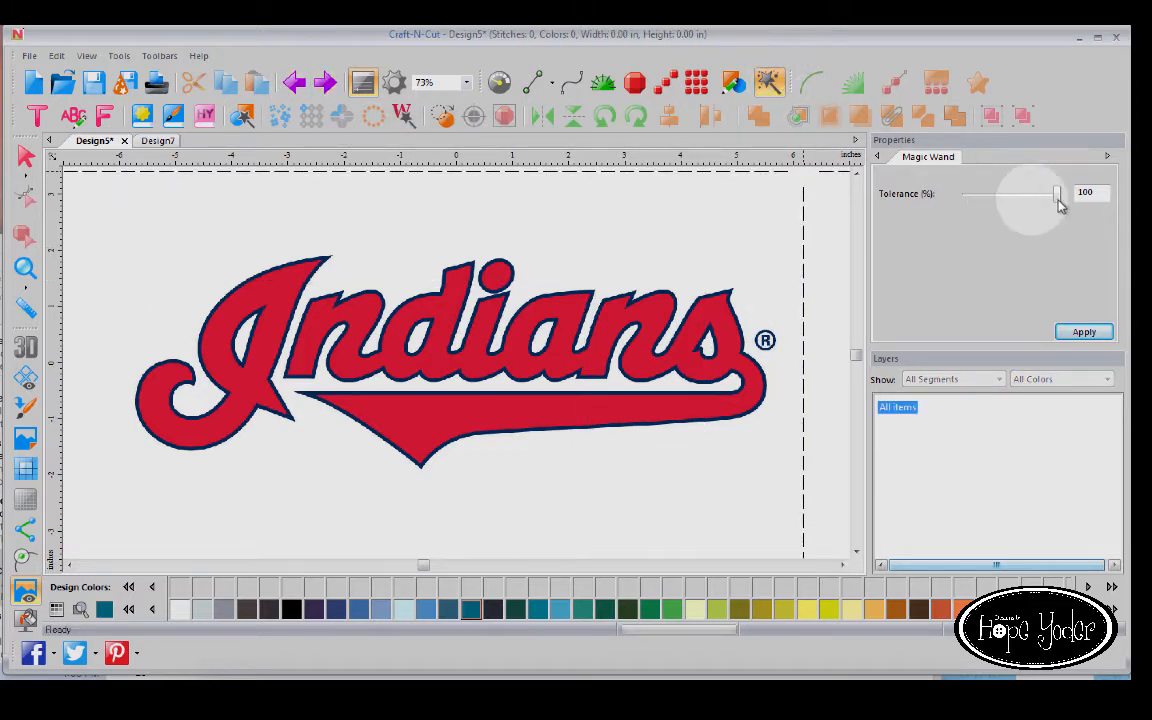
Trace the red "ndians" lettering, the dot over the "i" and the capital "I" with the Magic Wand at 59% tolerance.
{"action": "left_click_drag", "start_coordinate": [1058, 198], "coordinate": [1021, 204]}
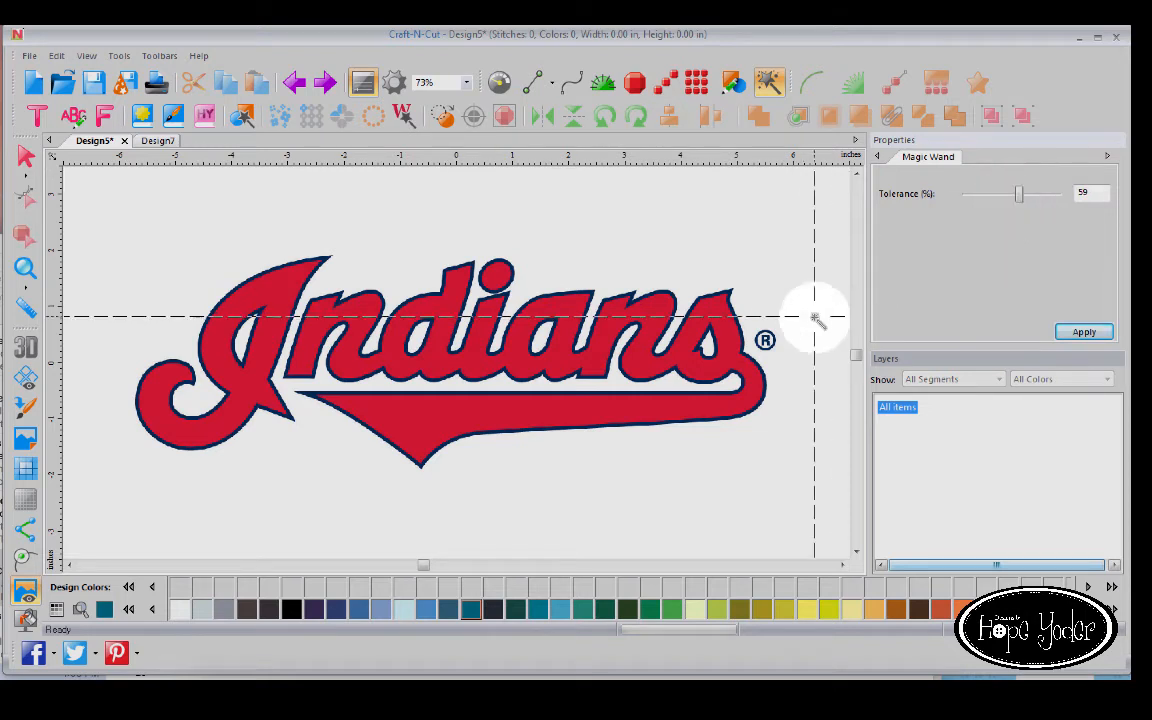
{"action": "left_click", "coordinate": [727, 337]}
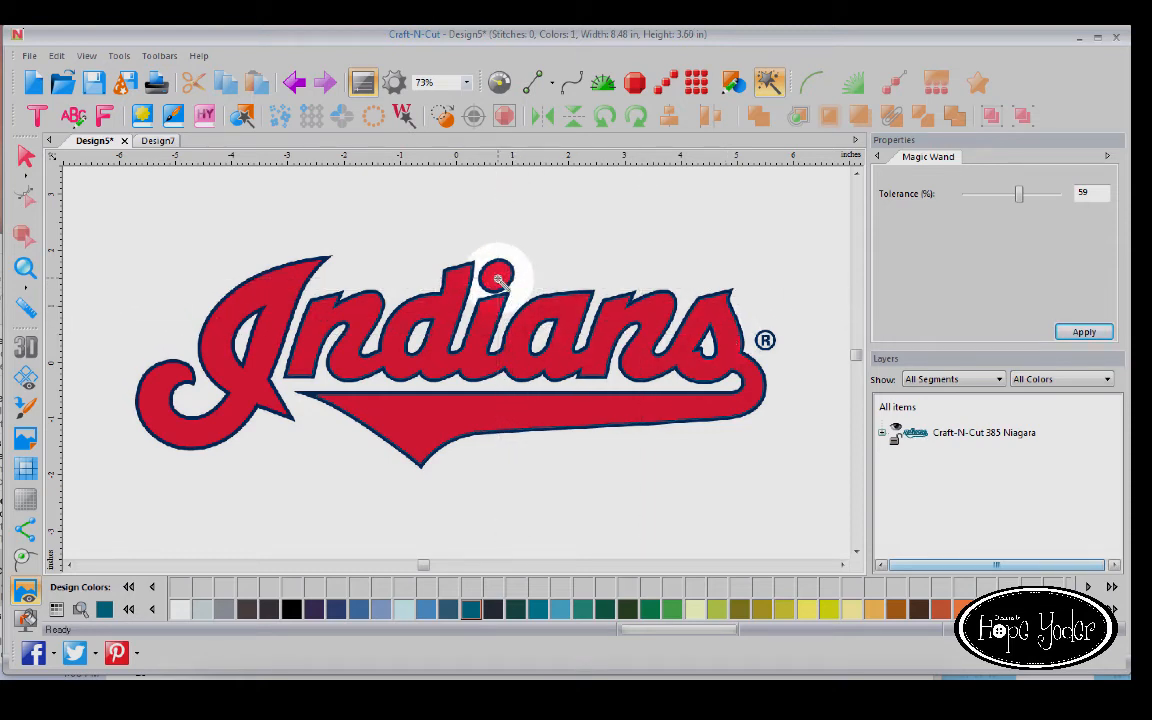
{"action": "left_click", "coordinate": [498, 278]}
{"action": "left_click", "coordinate": [270, 300]}
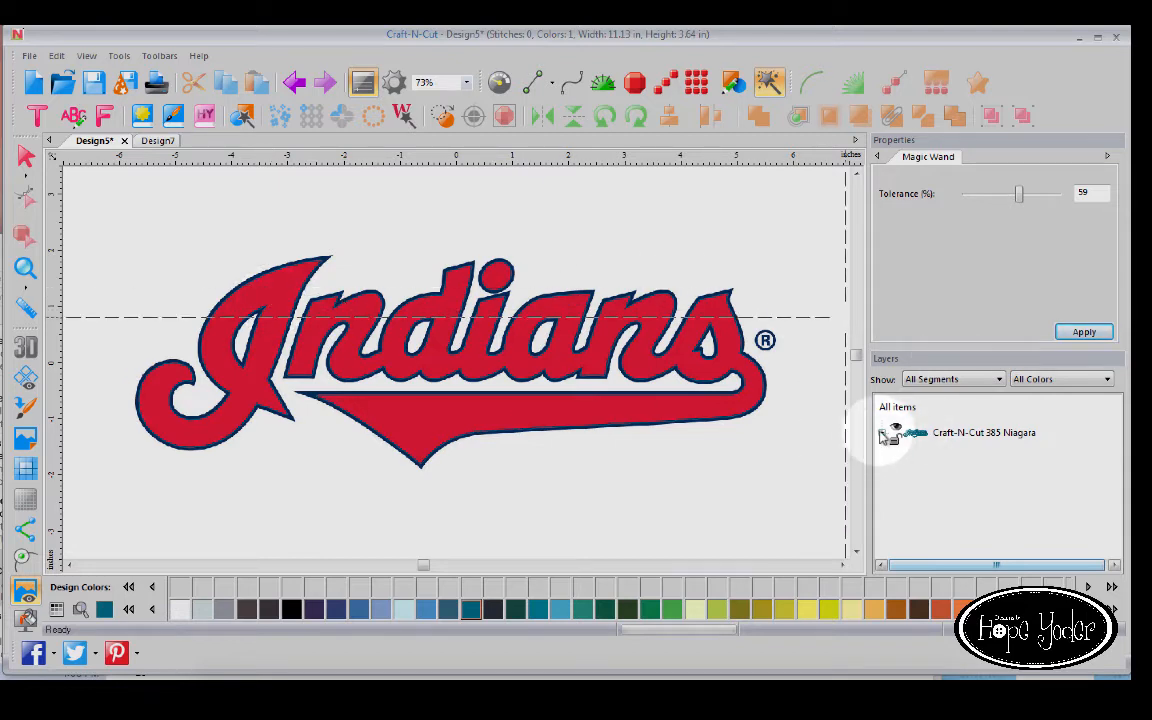
Group the three traced artwork pieces of the logo into one object.
{"action": "left_click", "coordinate": [882, 432]}
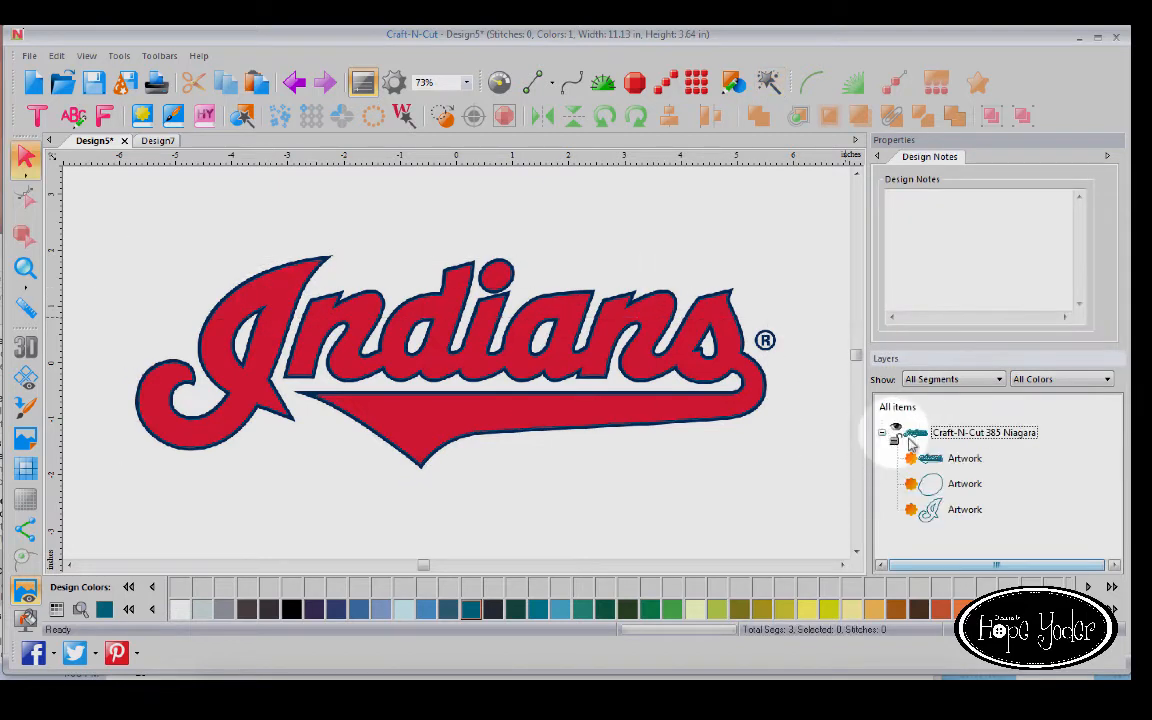
{"action": "left_click", "coordinate": [958, 436]}
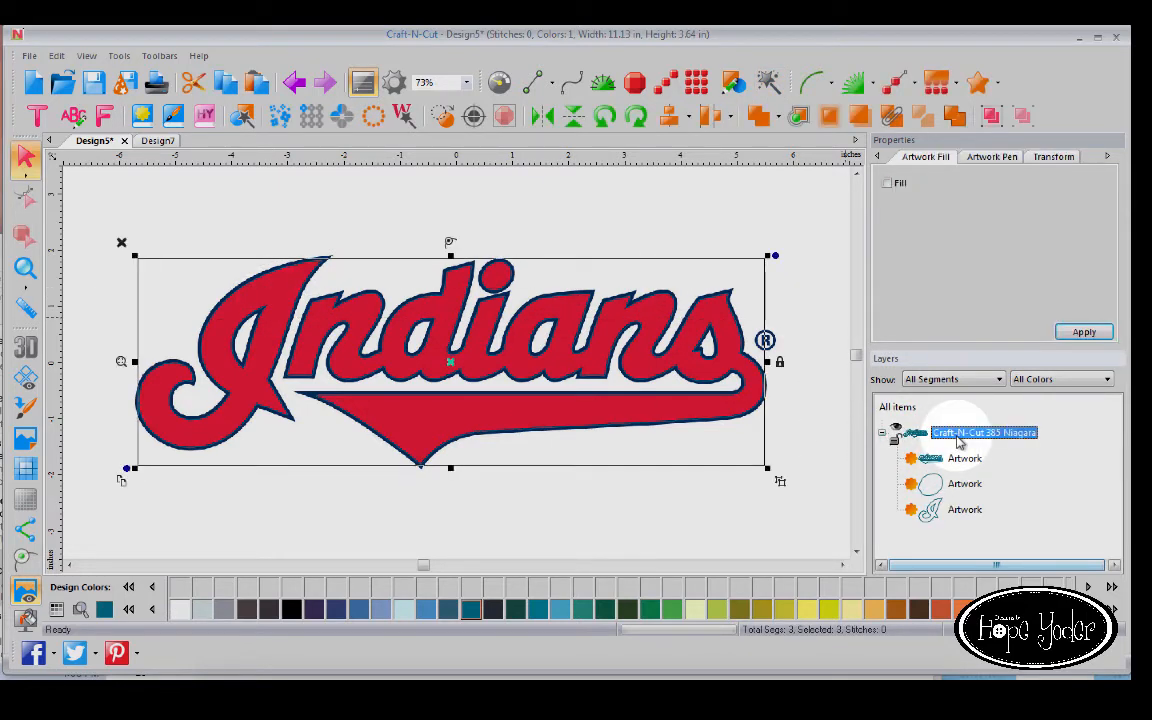
{"action": "left_click", "coordinate": [992, 122]}
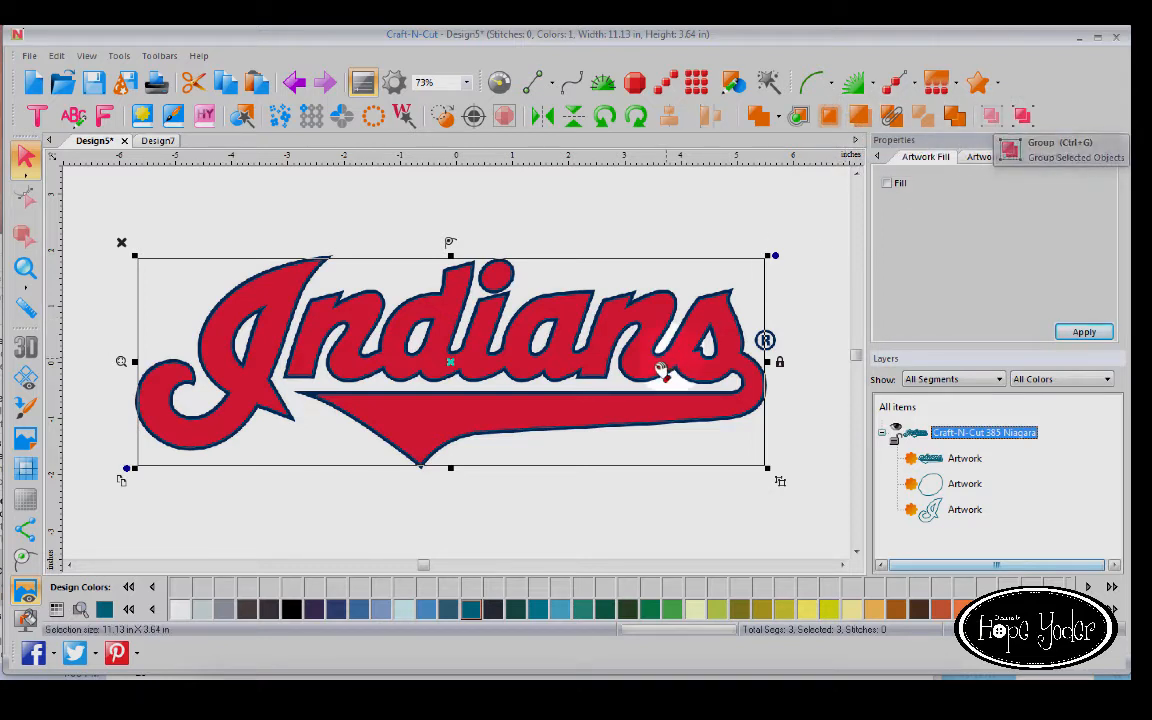
{"action": "left_click", "coordinate": [645, 358]}
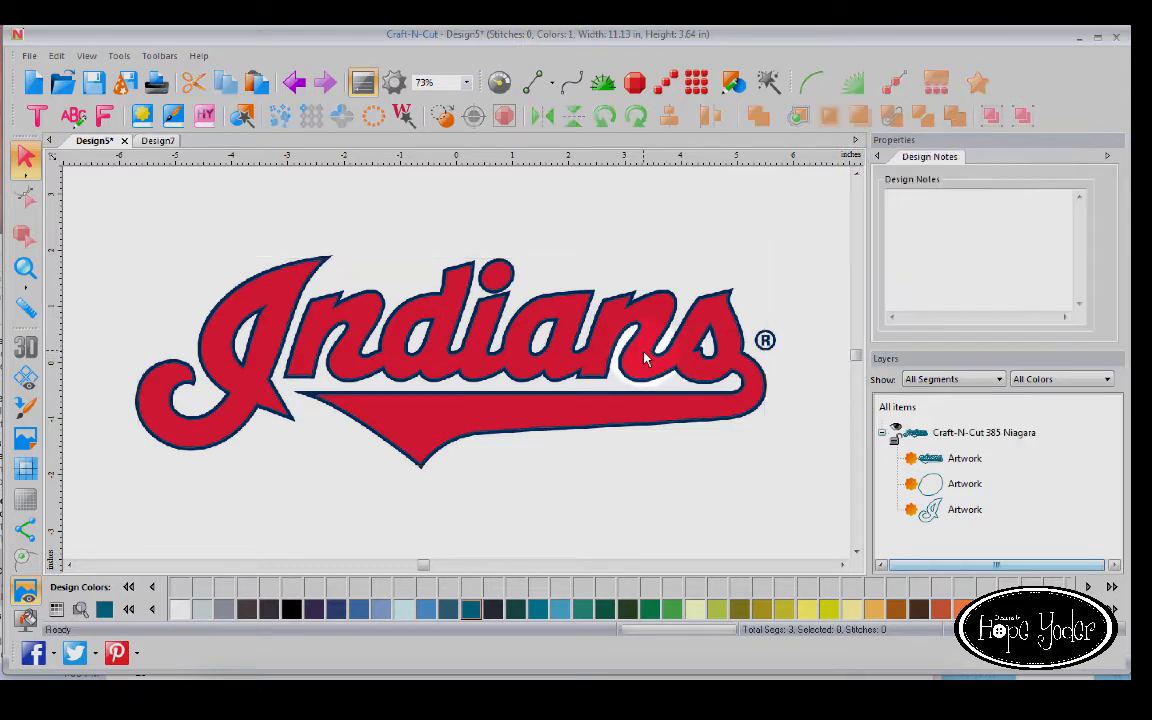
Move the grouped traced outlines about 3 in straight down, below the logo backdrop.
{"action": "left_click", "coordinate": [940, 432]}
{"action": "left_click", "coordinate": [705, 428]}
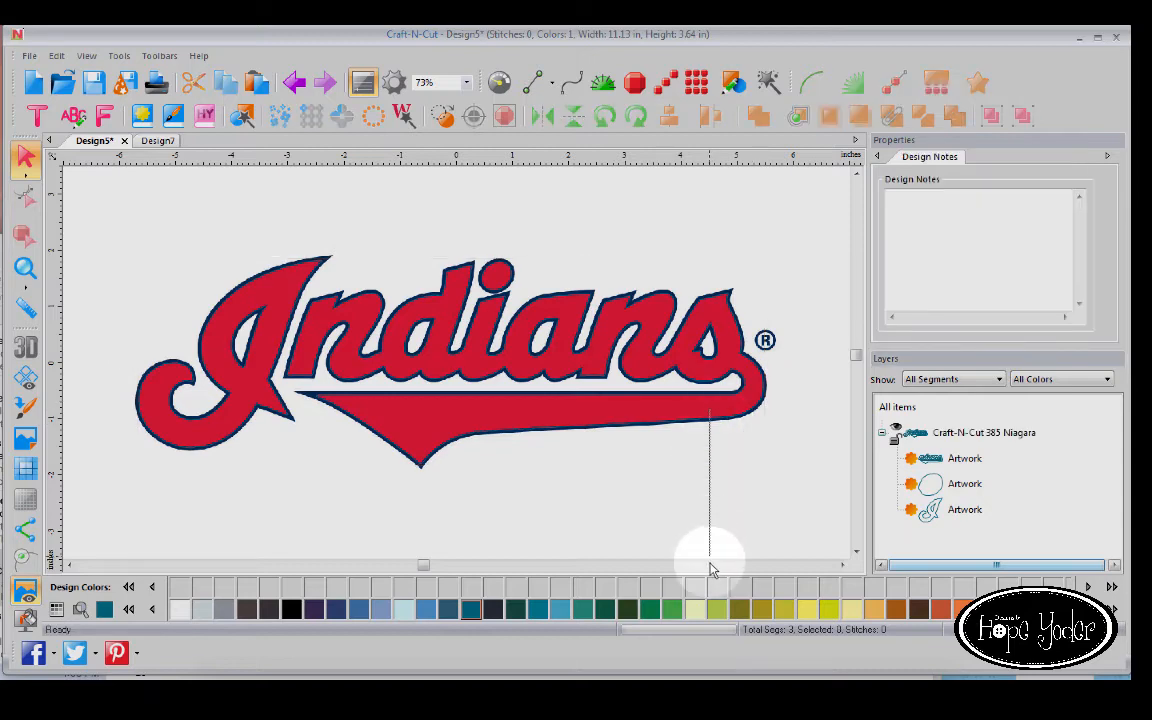
{"action": "left_click", "coordinate": [977, 433]}
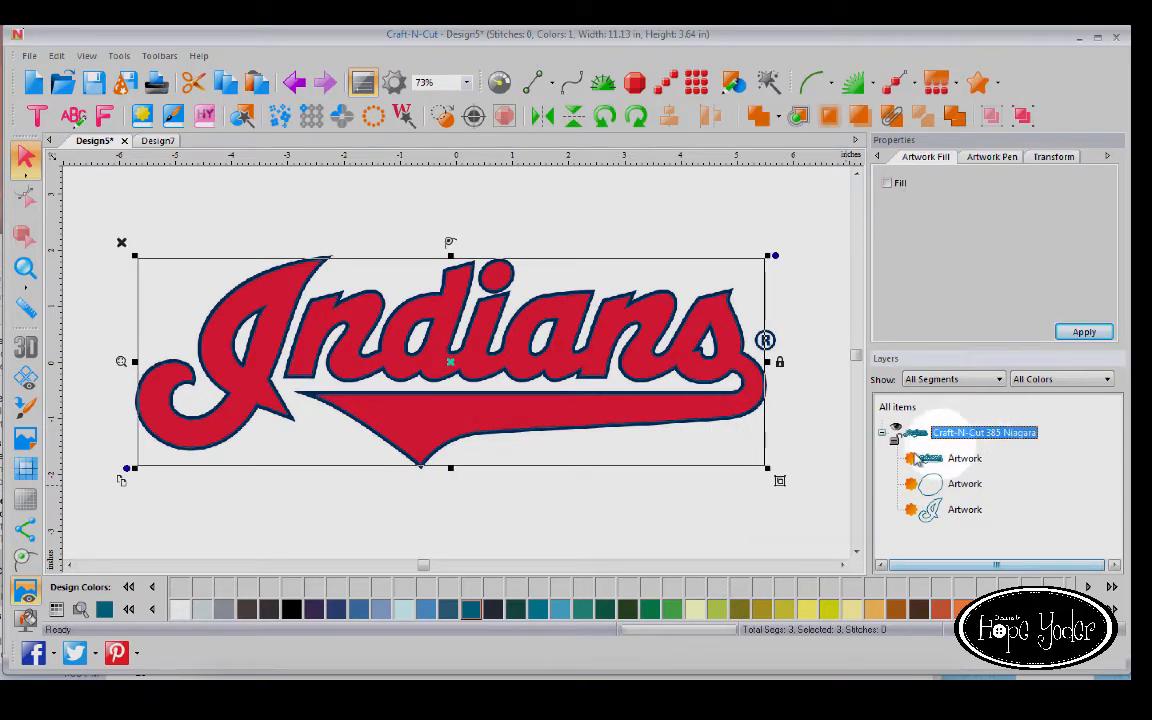
{"action": "left_click_drag", "start_coordinate": [679, 428], "coordinate": [666, 598]}
Examine the moved outline up close around the capital "I", and select only the "ndians" lettering artwork.
{"action": "left_click", "coordinate": [30, 275]}
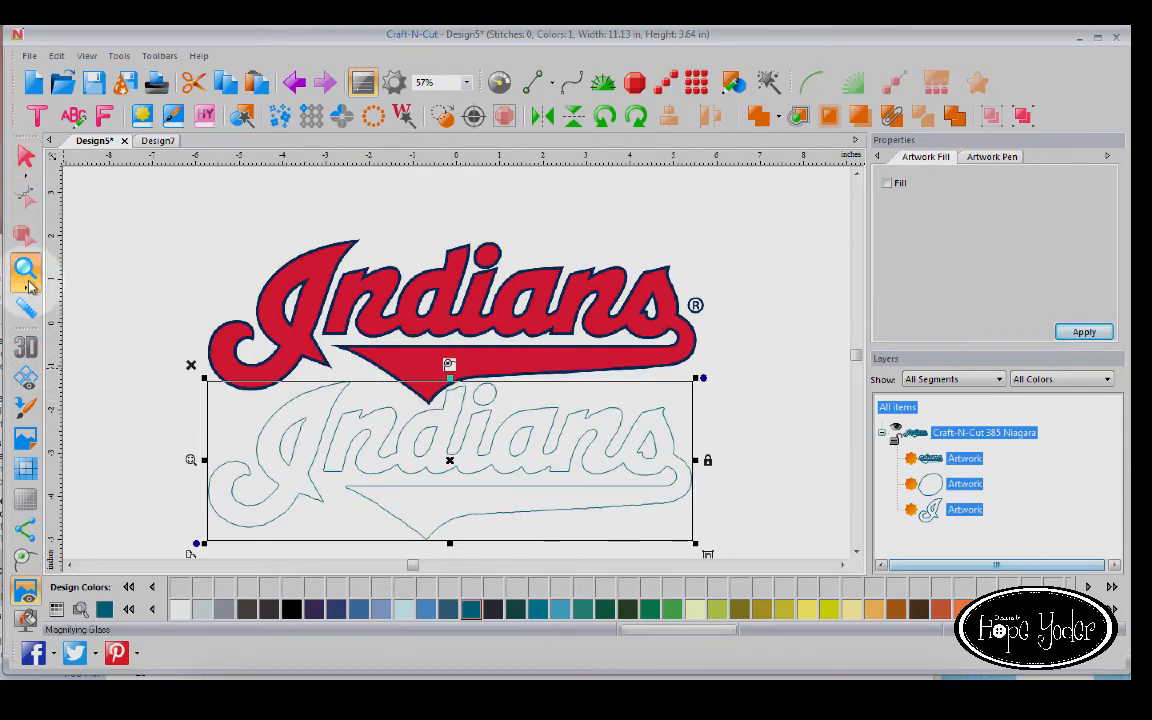
{"action": "left_click_drag", "start_coordinate": [185, 424], "coordinate": [405, 537]}
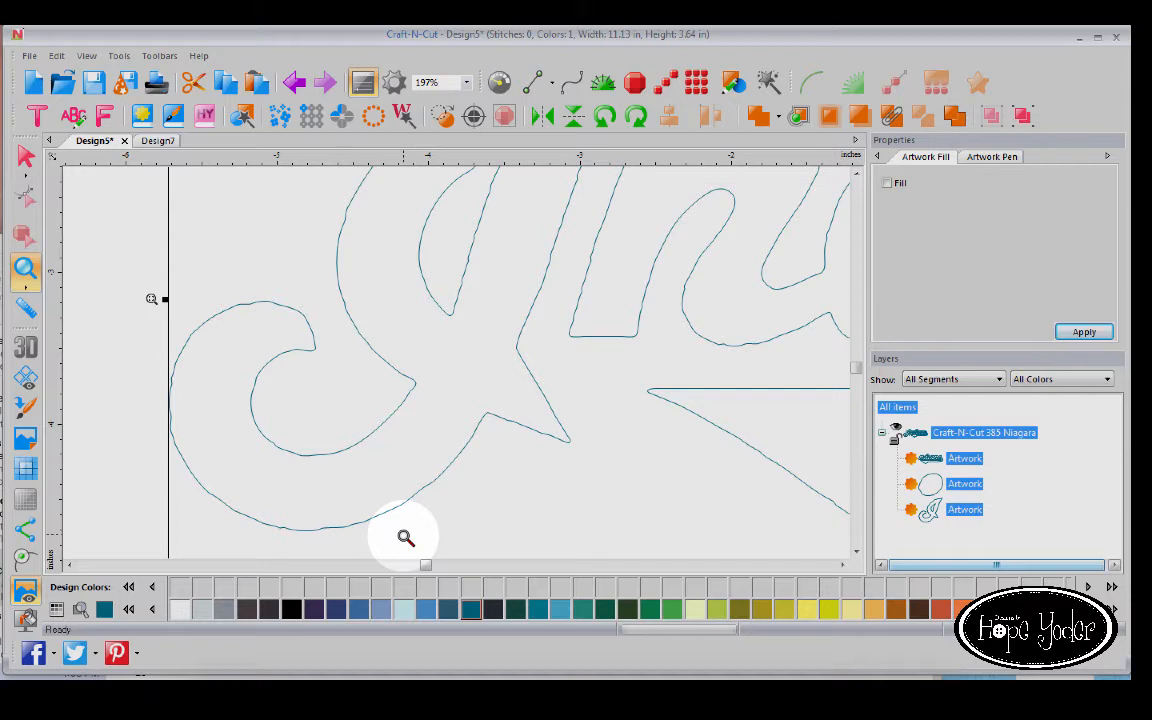
{"action": "left_click", "coordinate": [938, 433]}
{"action": "left_click", "coordinate": [962, 460]}
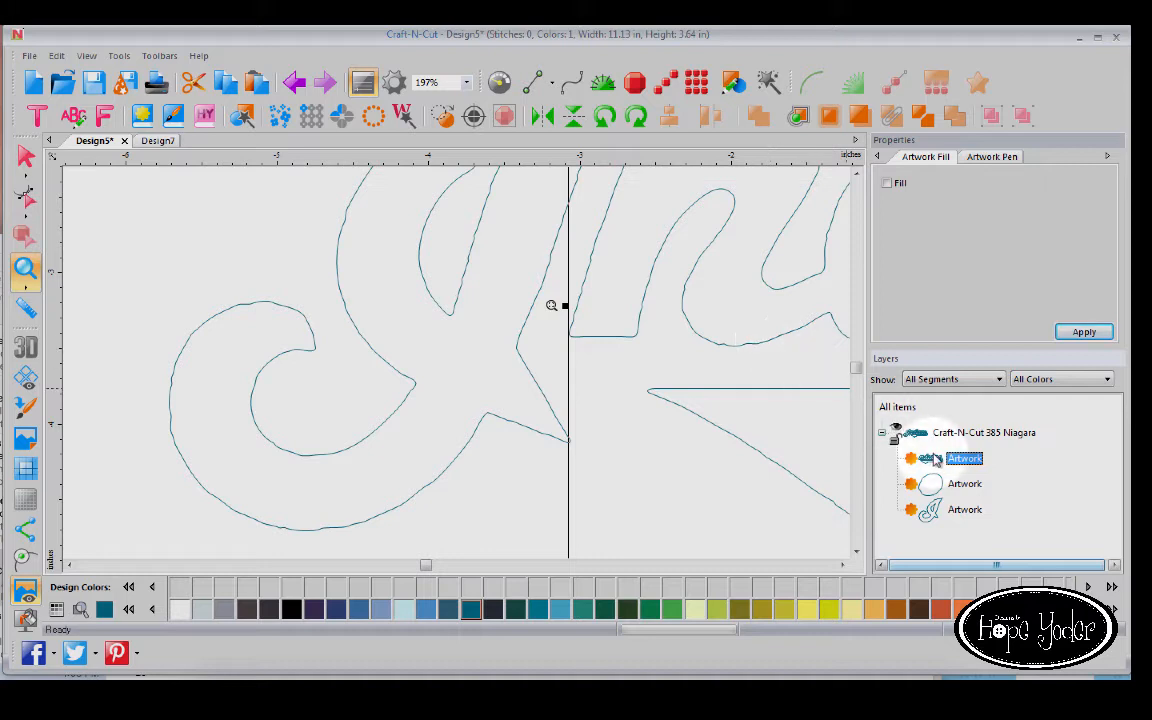
{"action": "left_click", "coordinate": [25, 156]}
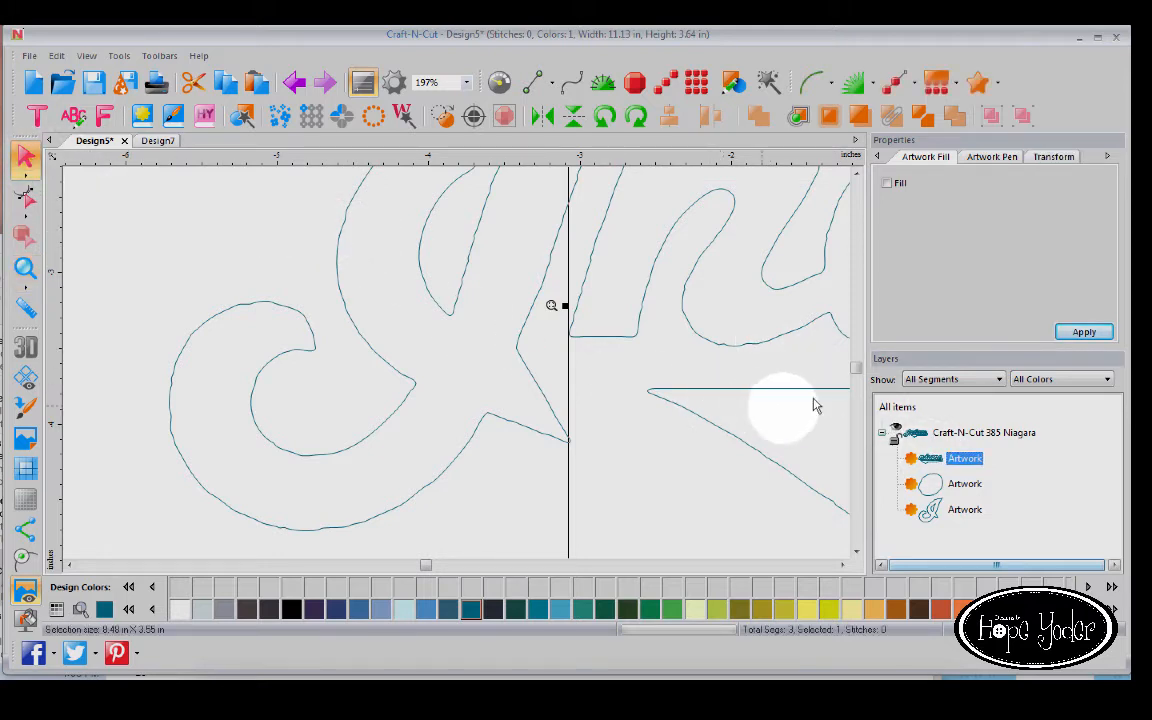
{"action": "right_click", "coordinate": [773, 346]}
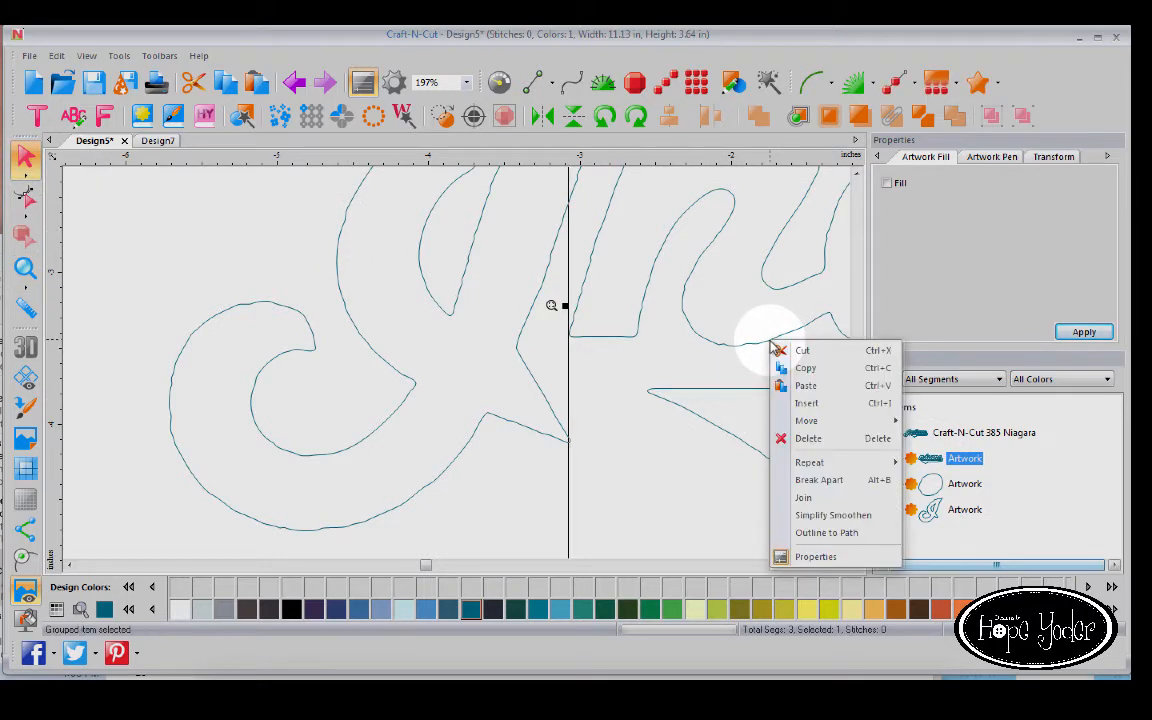
{"action": "left_click", "coordinate": [836, 515]}
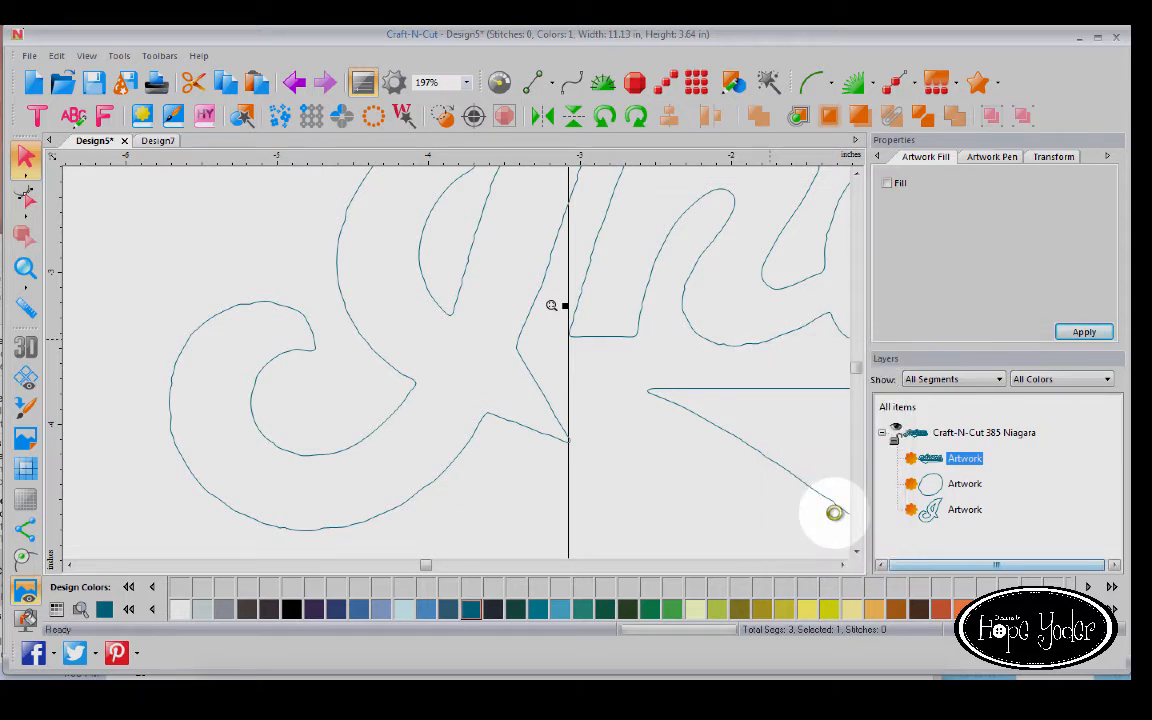
{"action": "left_click", "coordinate": [768, 392]}
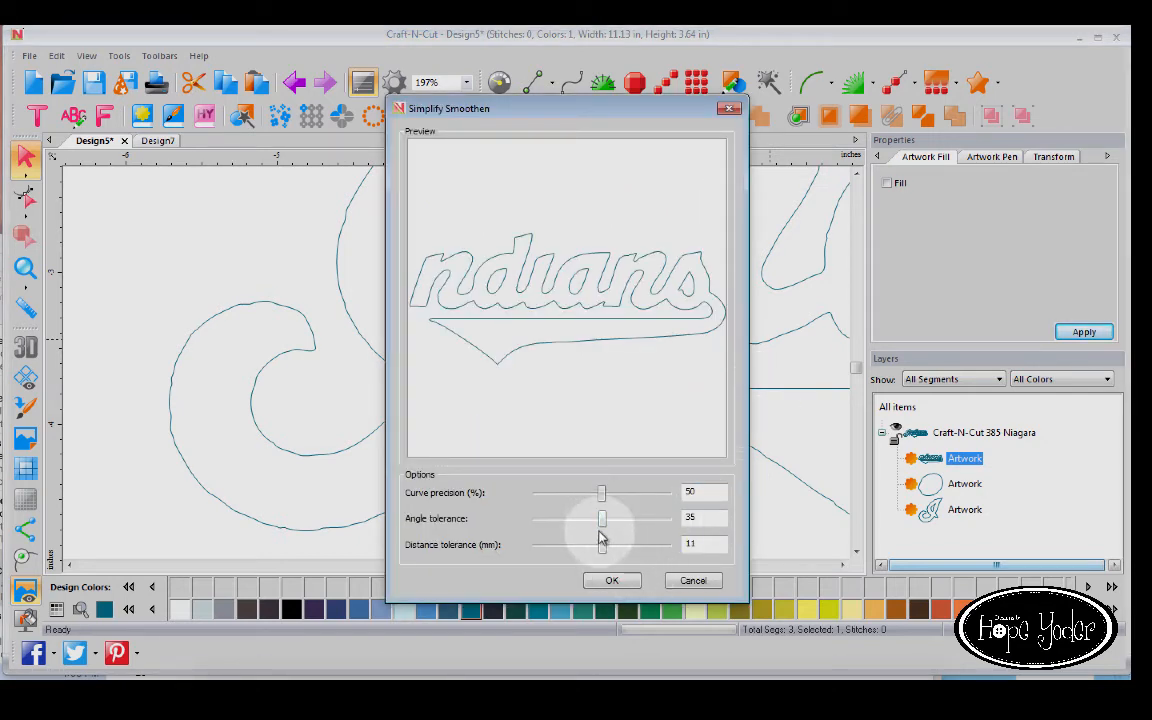
{"action": "left_click", "coordinate": [691, 581]}
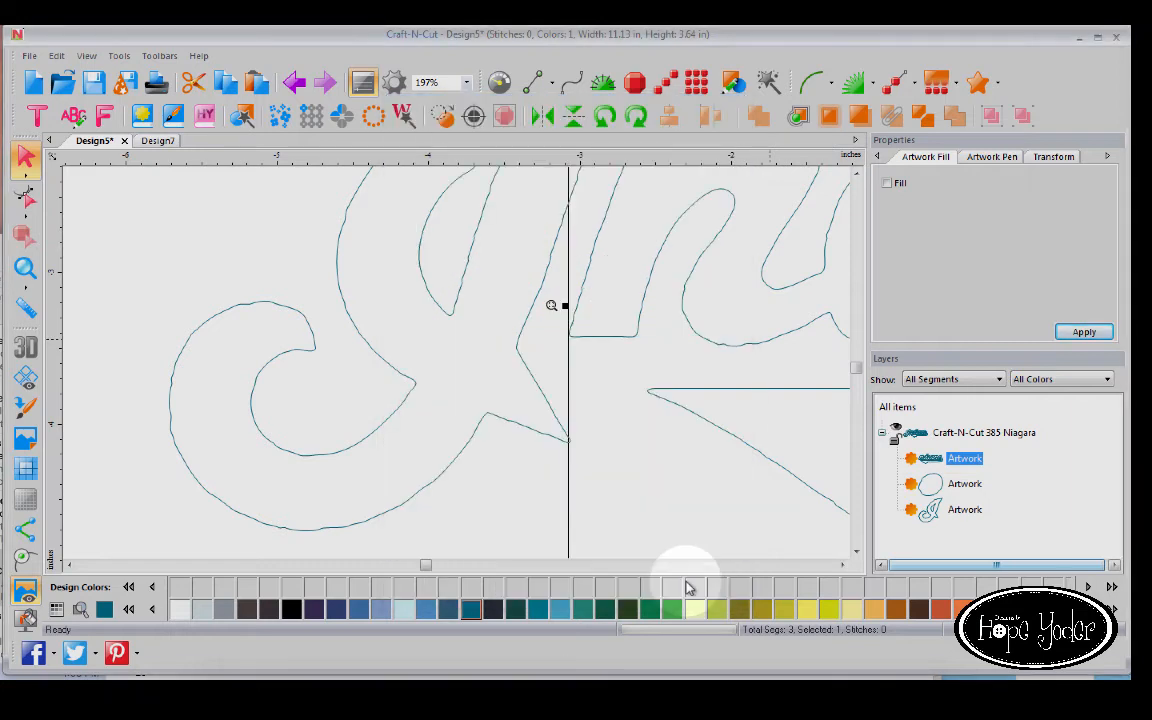
Smooth the "ndians" outline with Simplify Smoothen at 63% curve precision, and redo the smoothing after comparing it with the original.
{"action": "right_click", "coordinate": [738, 356]}
{"action": "left_click", "coordinate": [768, 525]}
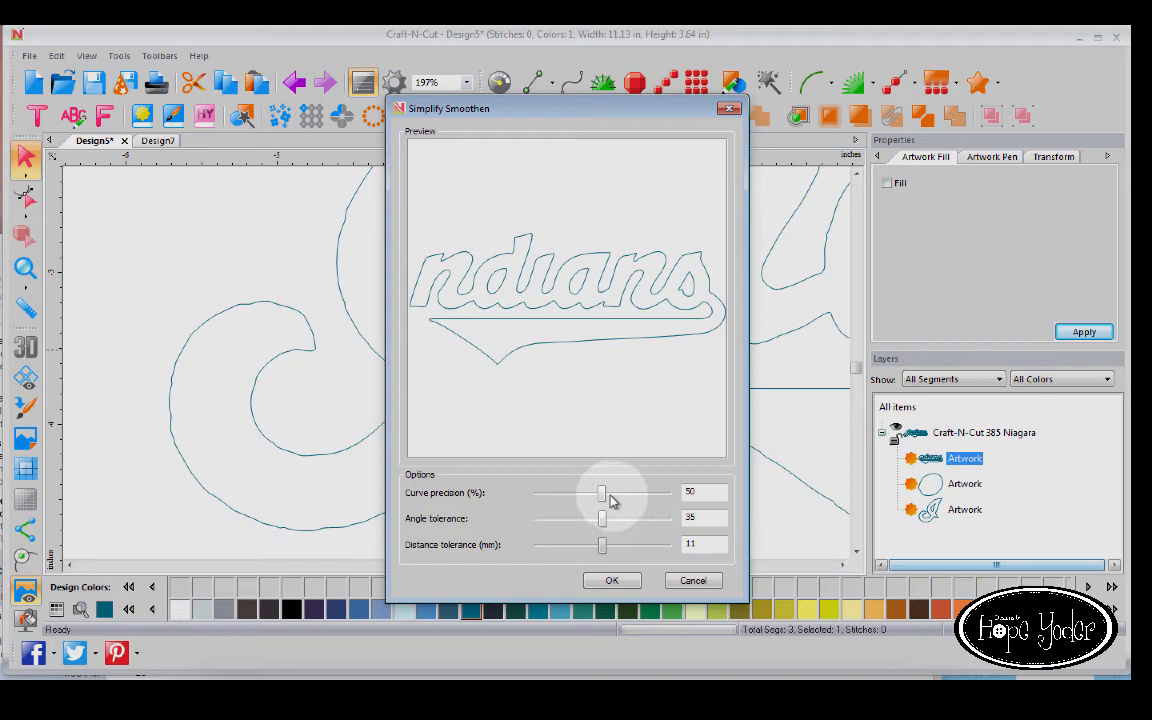
{"action": "left_click_drag", "start_coordinate": [603, 495], "coordinate": [618, 493]}
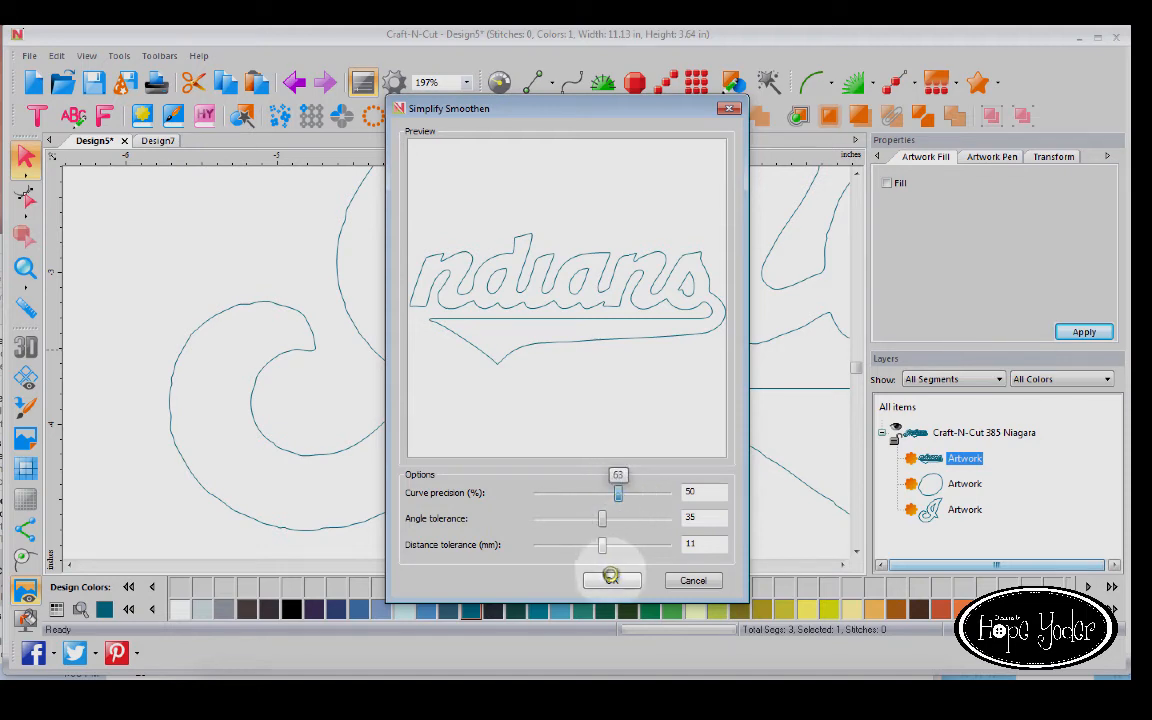
{"action": "left_click", "coordinate": [612, 581]}
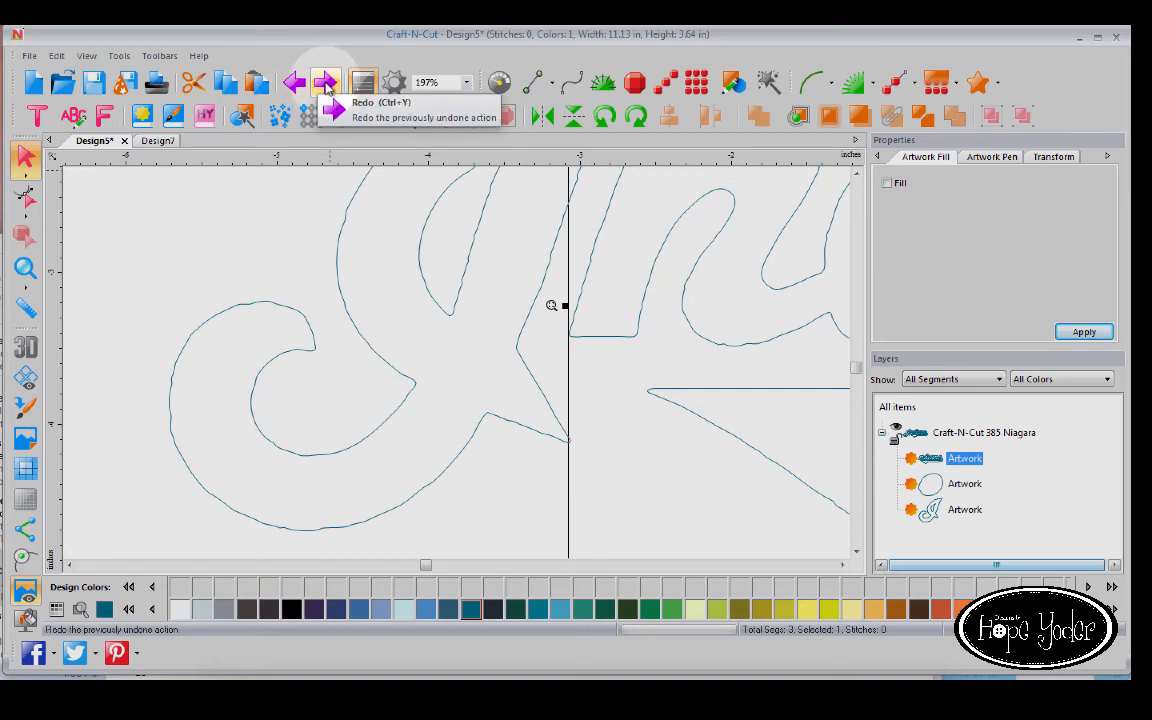
{"action": "left_click", "coordinate": [325, 84]}
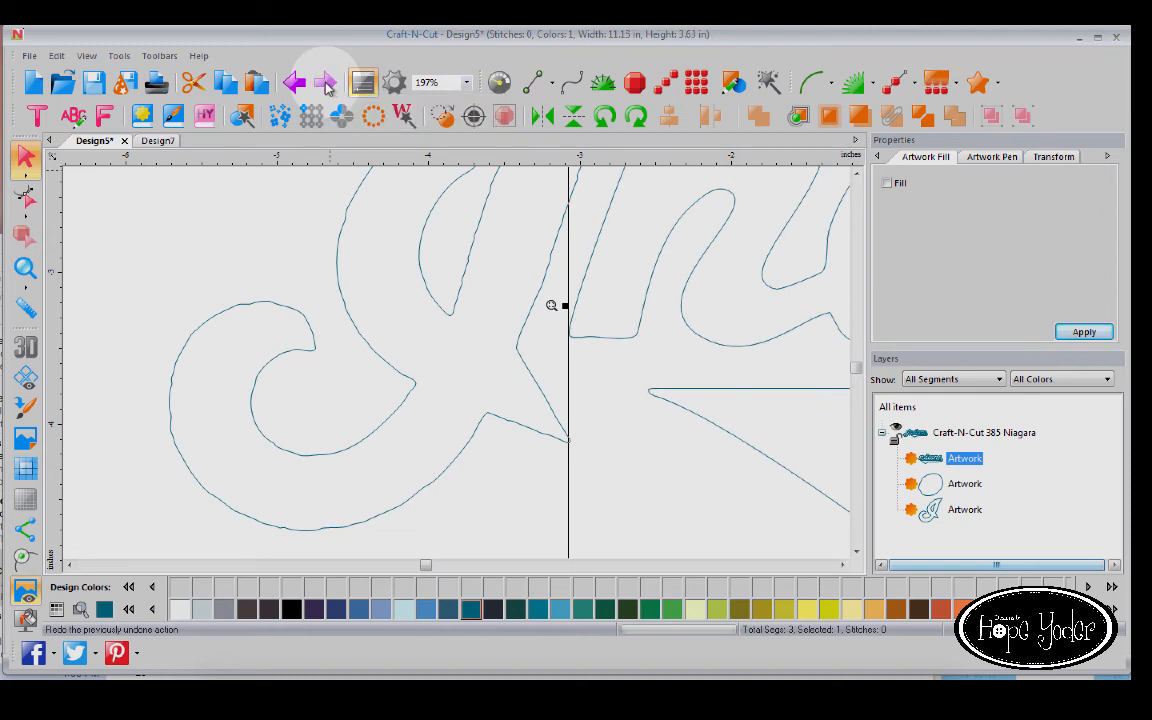
Hide the red logo backdrop, leaving only the traced outlines on the page.
{"action": "left_click", "coordinate": [24, 266]}
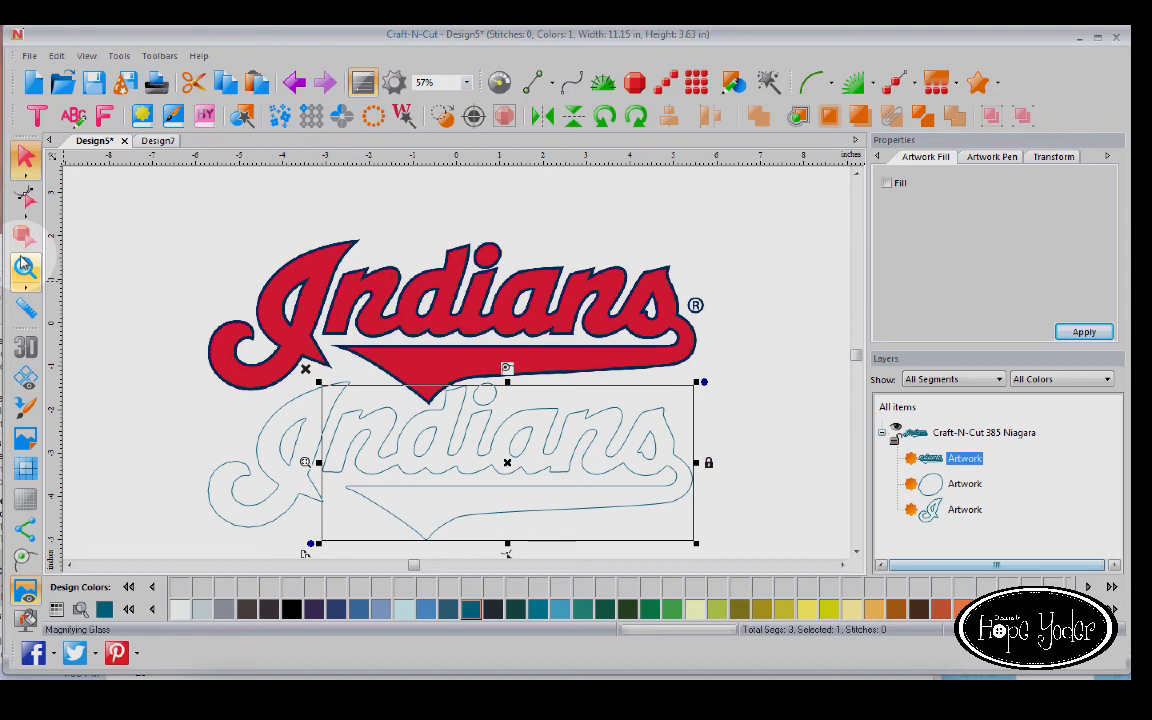
{"action": "left_click", "coordinate": [25, 443]}
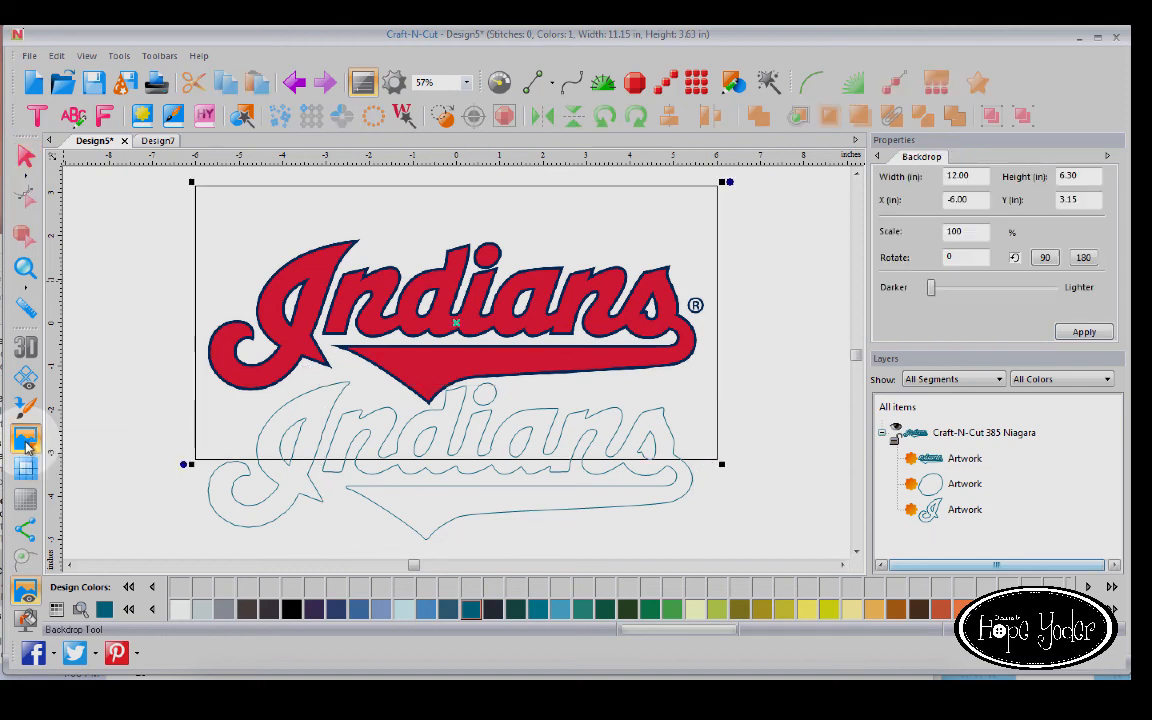
{"action": "left_click", "coordinate": [25, 594]}
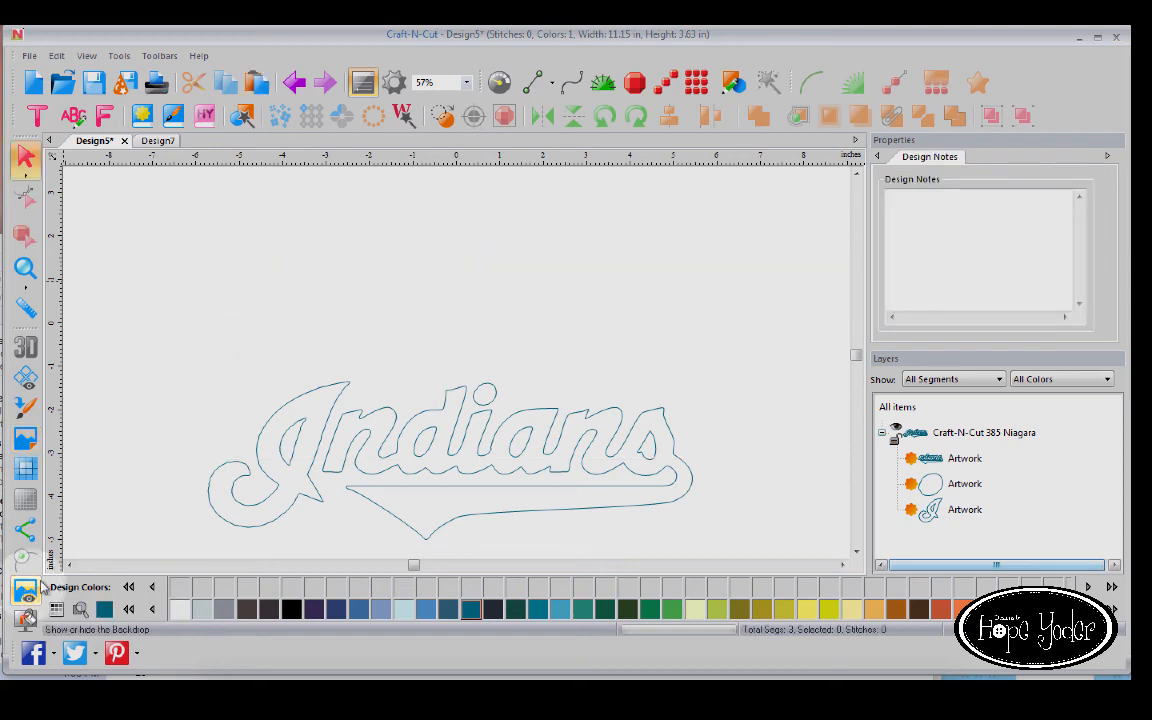
{"action": "left_click", "coordinate": [30, 272]}
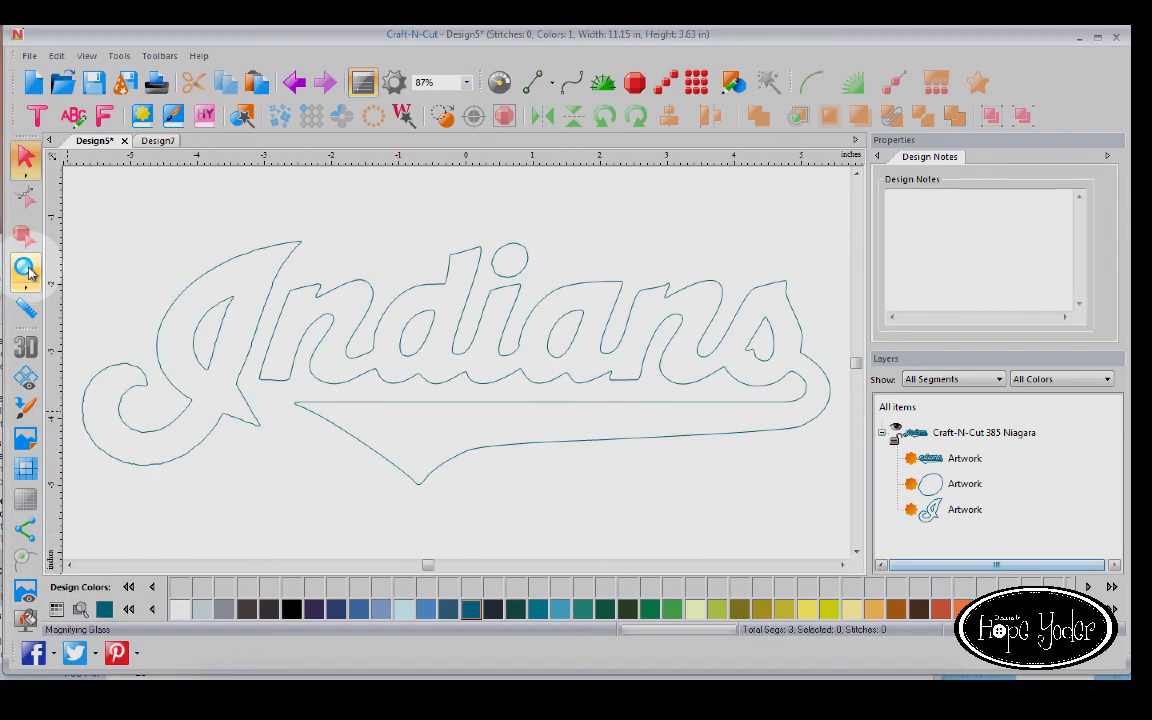
Give all the artwork pieces a solid fill and recolor them to Craft-N-Cut 514 Golden Glow.
{"action": "left_click", "coordinate": [890, 406]}
{"action": "left_click", "coordinate": [887, 183]}
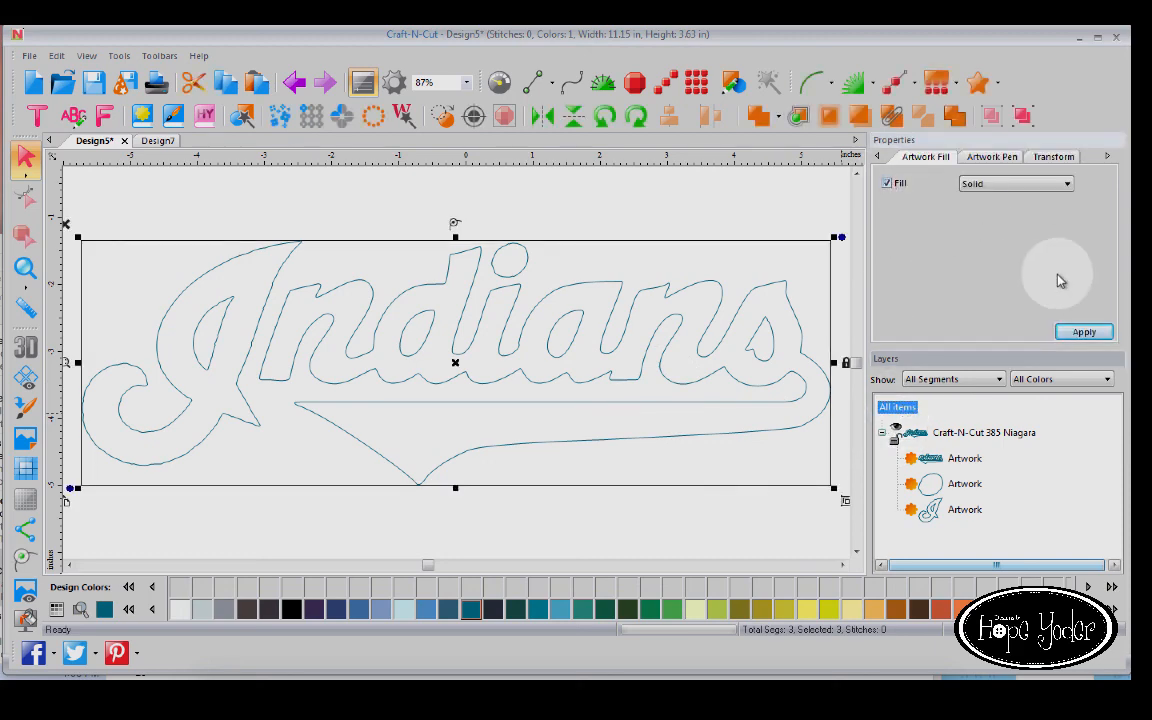
{"action": "left_click", "coordinate": [1082, 331]}
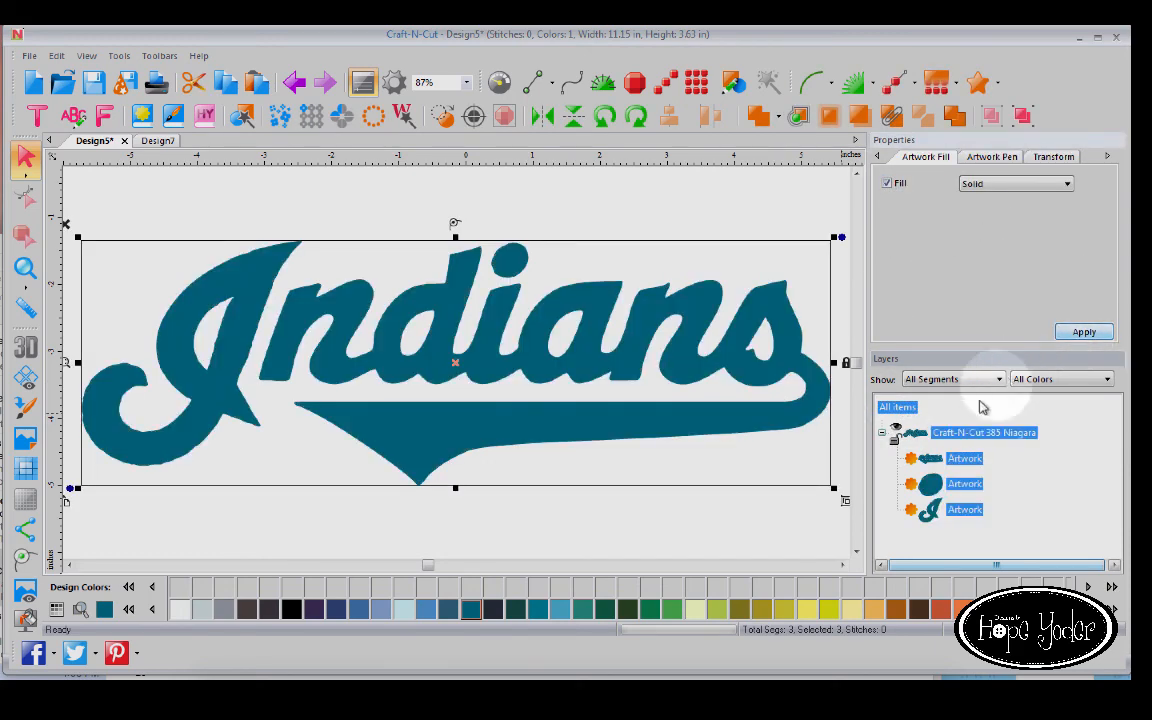
{"action": "left_click", "coordinate": [941, 609]}
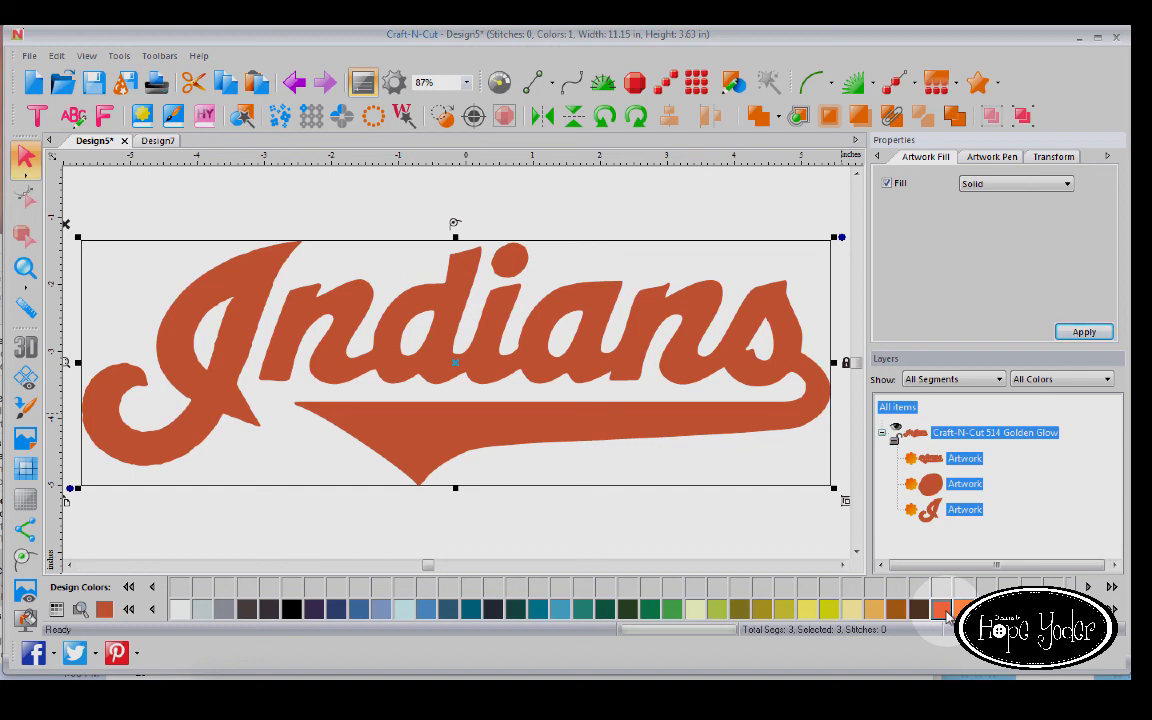